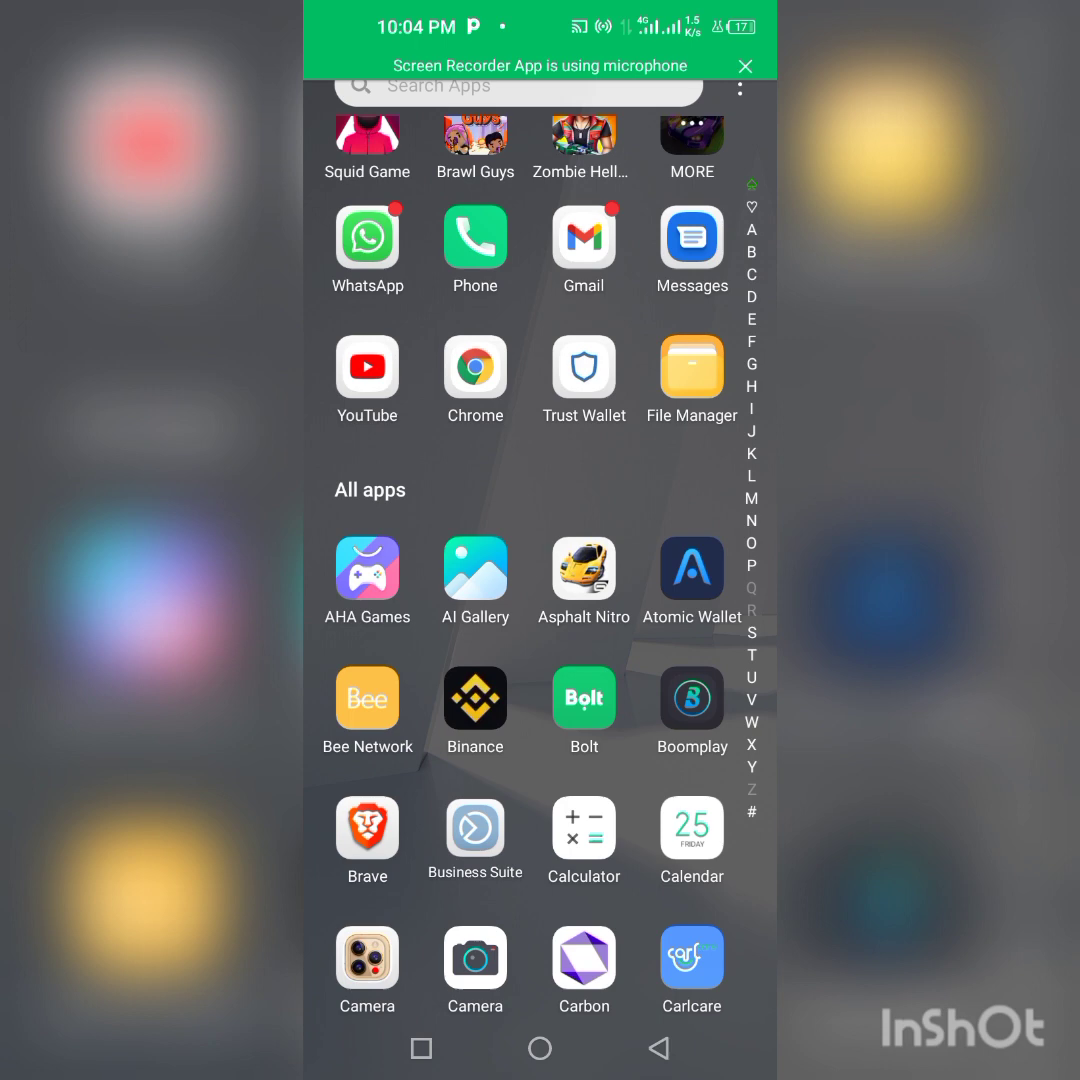
pyautogui.scroll(-1, 540, 560)
pyautogui.scroll(1, 540, 560)
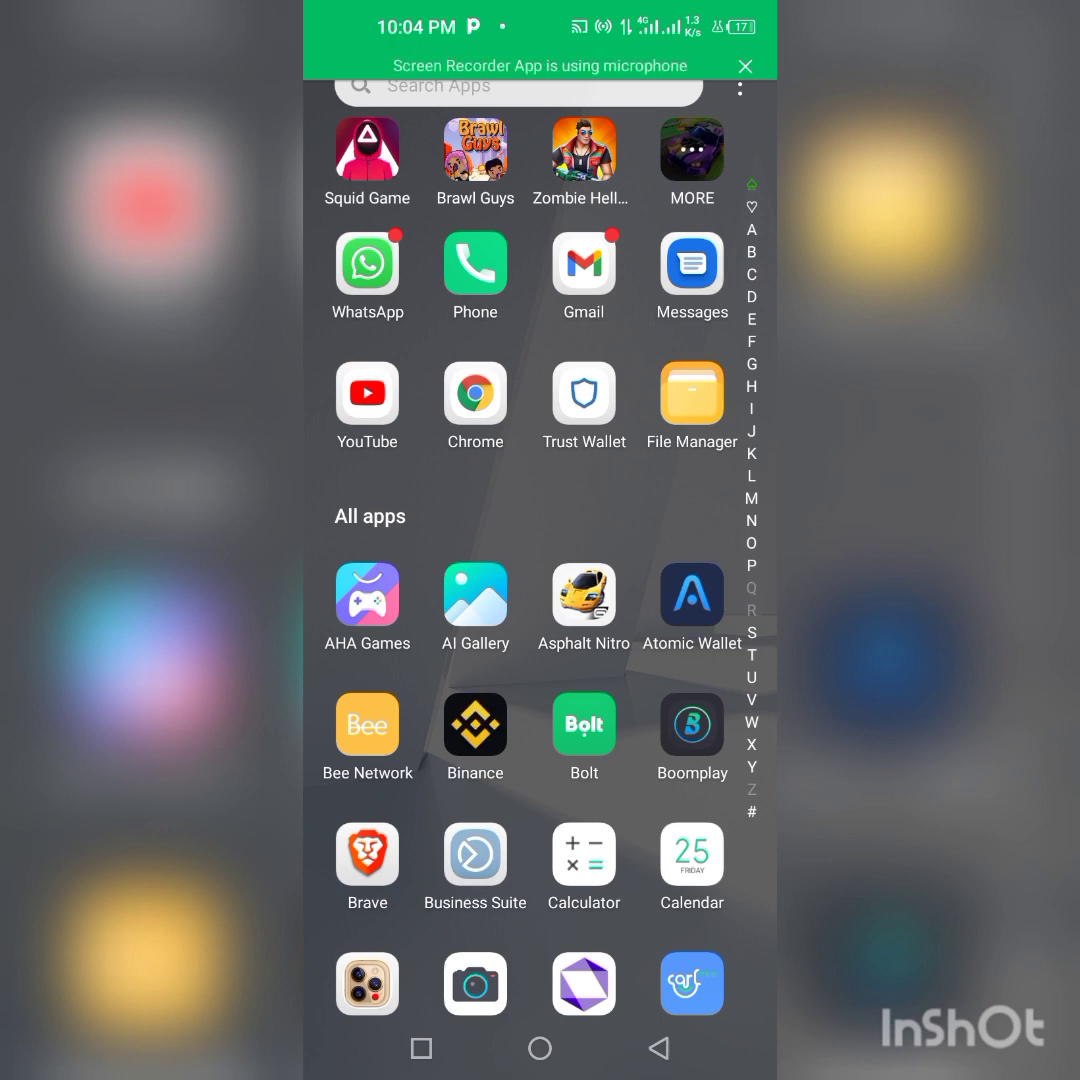
pyautogui.scroll(-2, 540, 560)
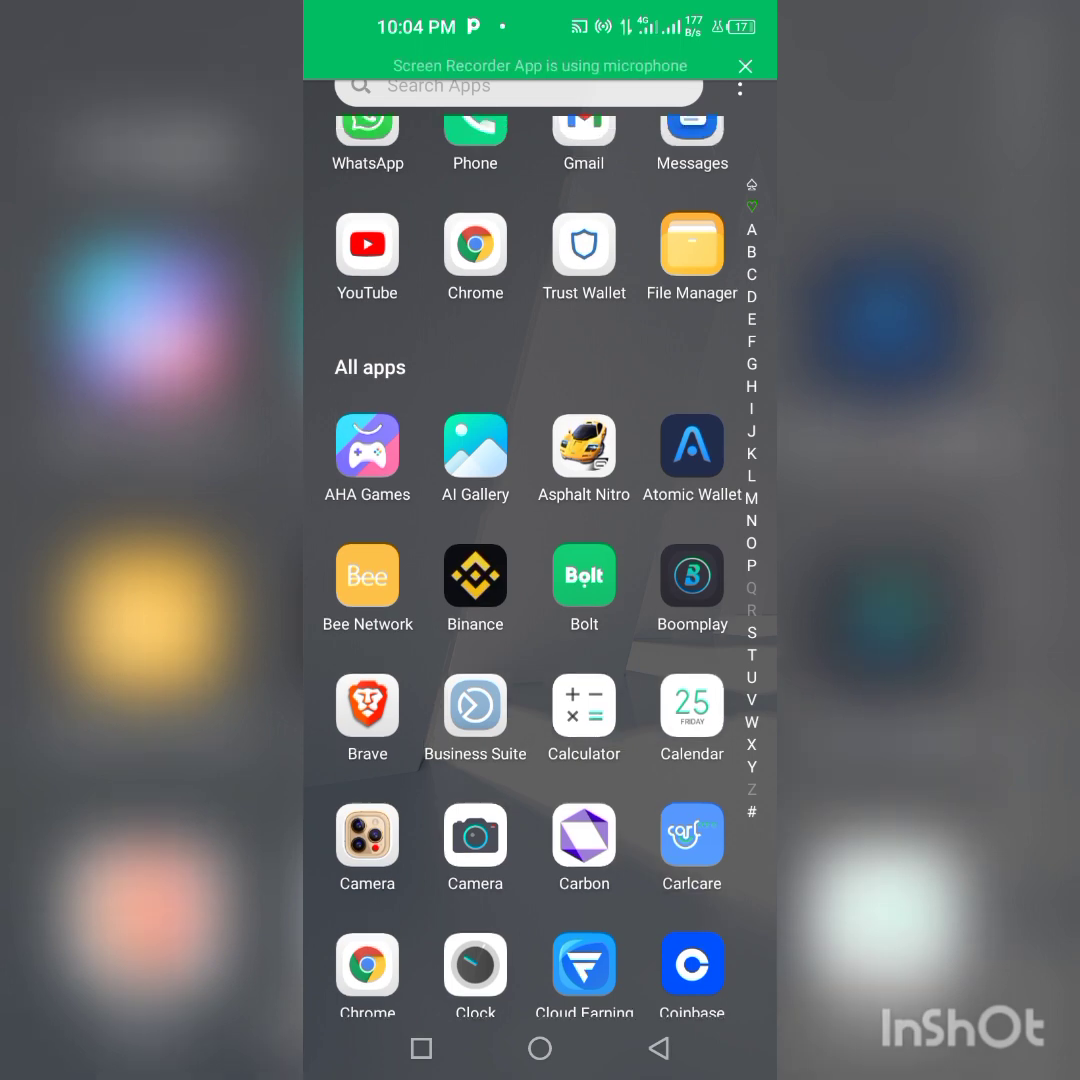
pyautogui.scroll(1, 540, 560)
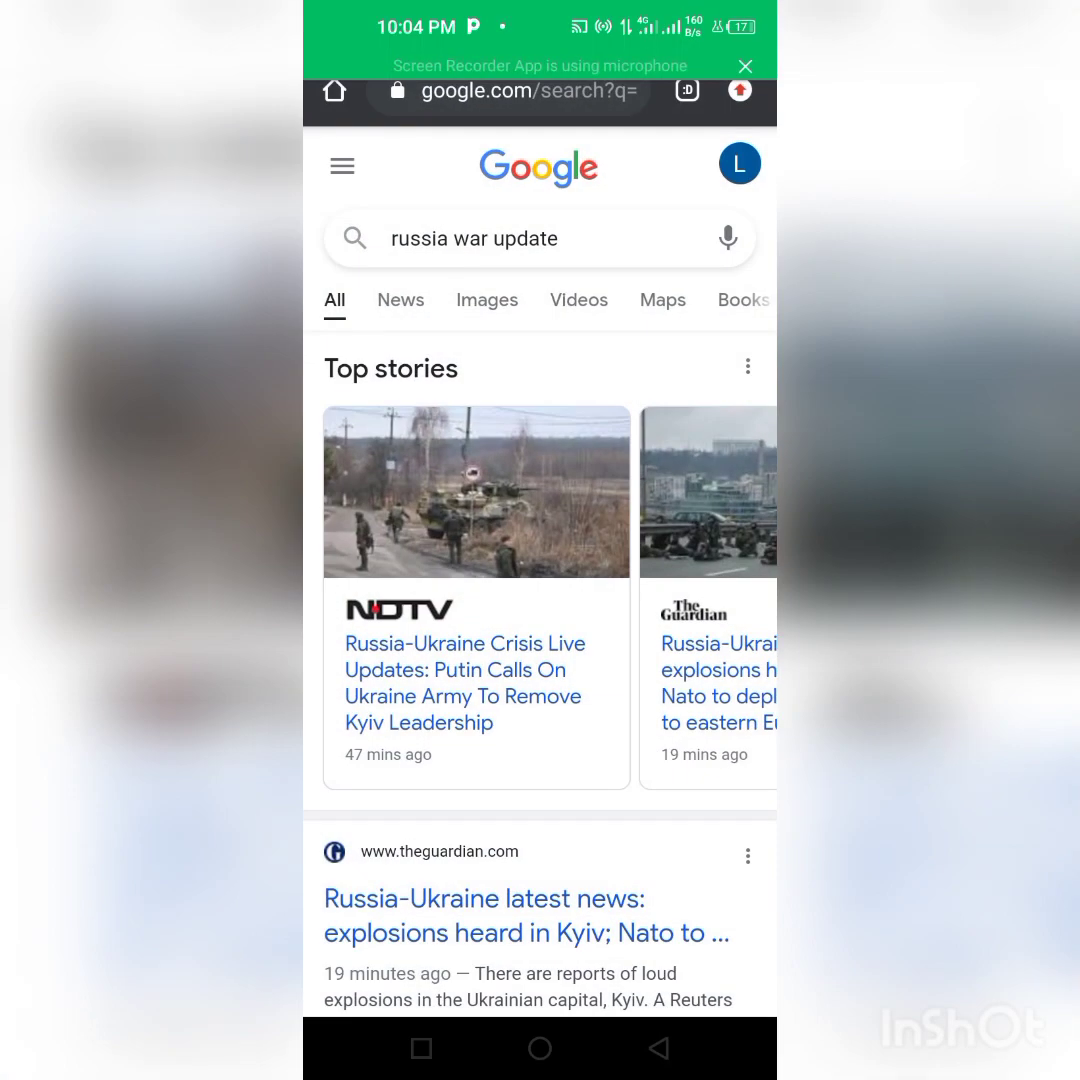
# Step: Go to bscscan.com, search Minereum and open the Minereum BSC (MNEB) token page
pyautogui.click(530, 90)
pyautogui.write('b')
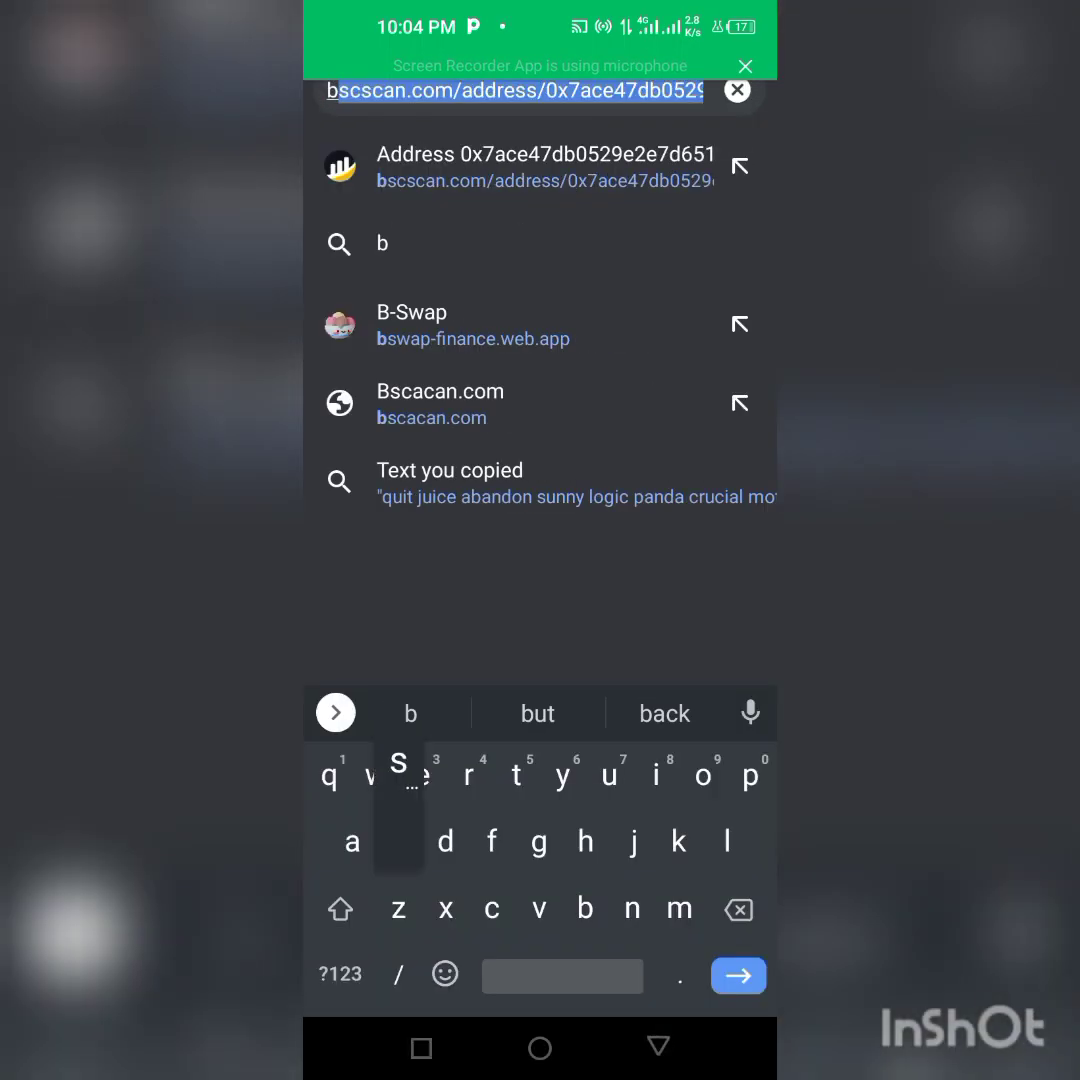
pyautogui.write('scsca')
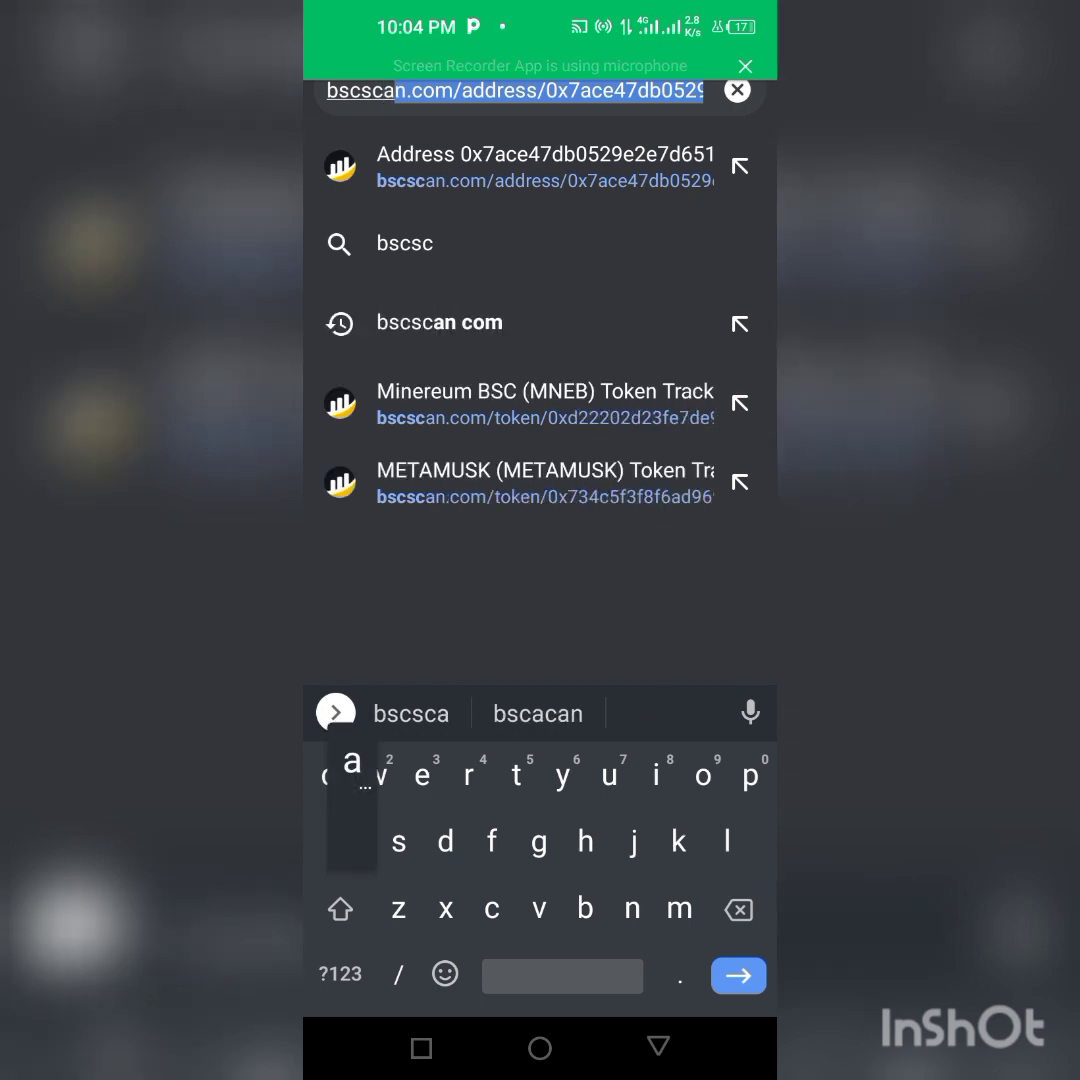
pyautogui.press('Return')
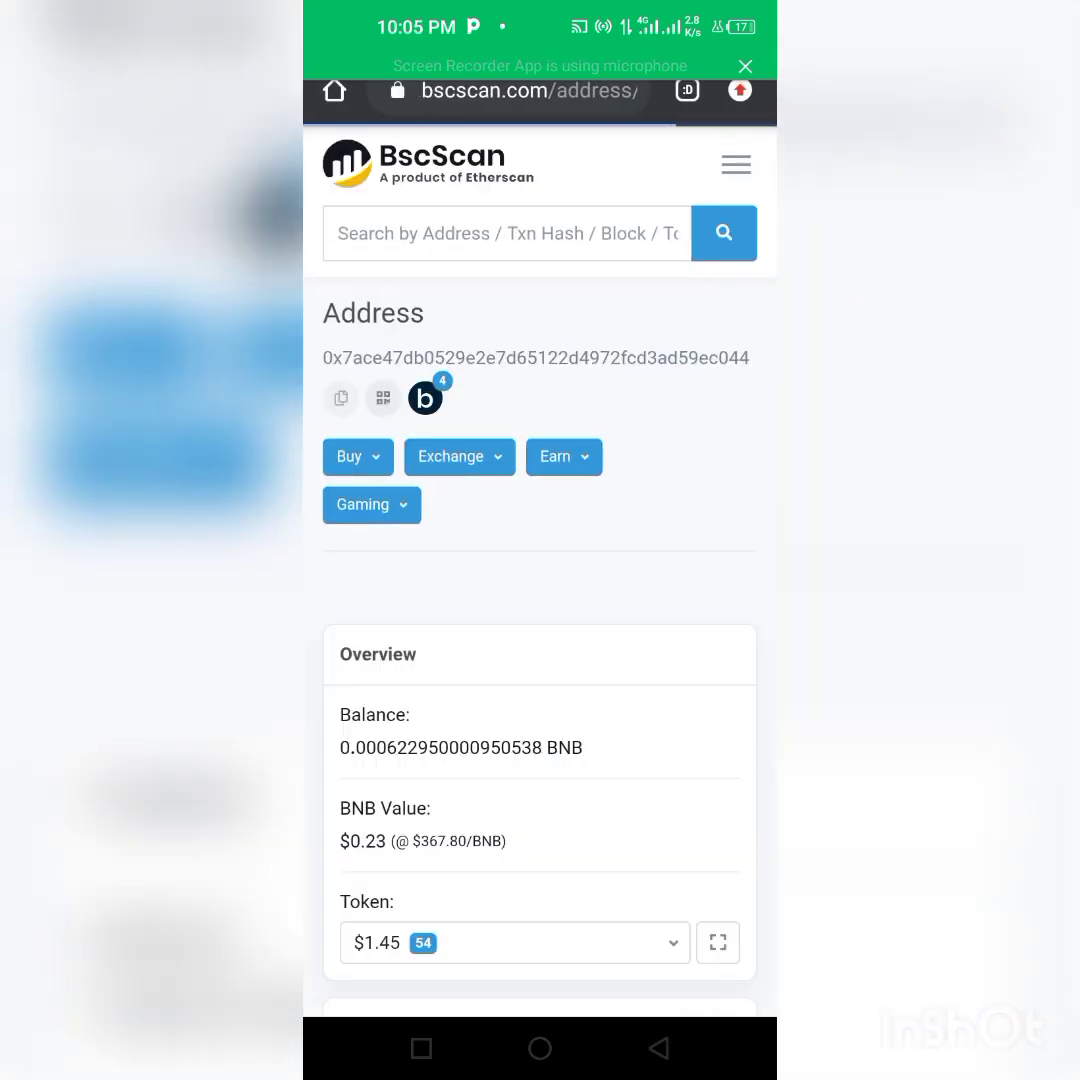
pyautogui.click(507, 233)
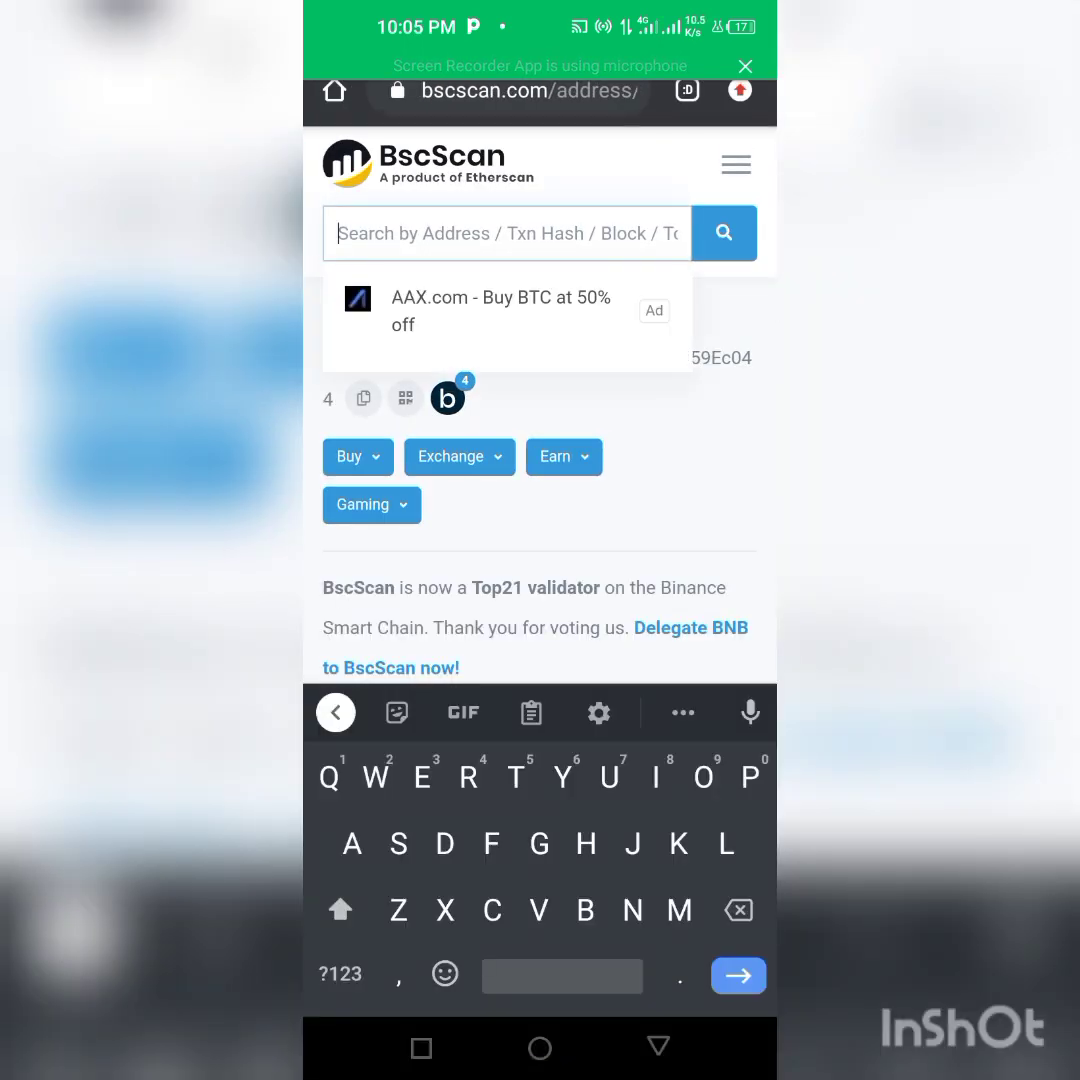
pyautogui.write('Minereum')
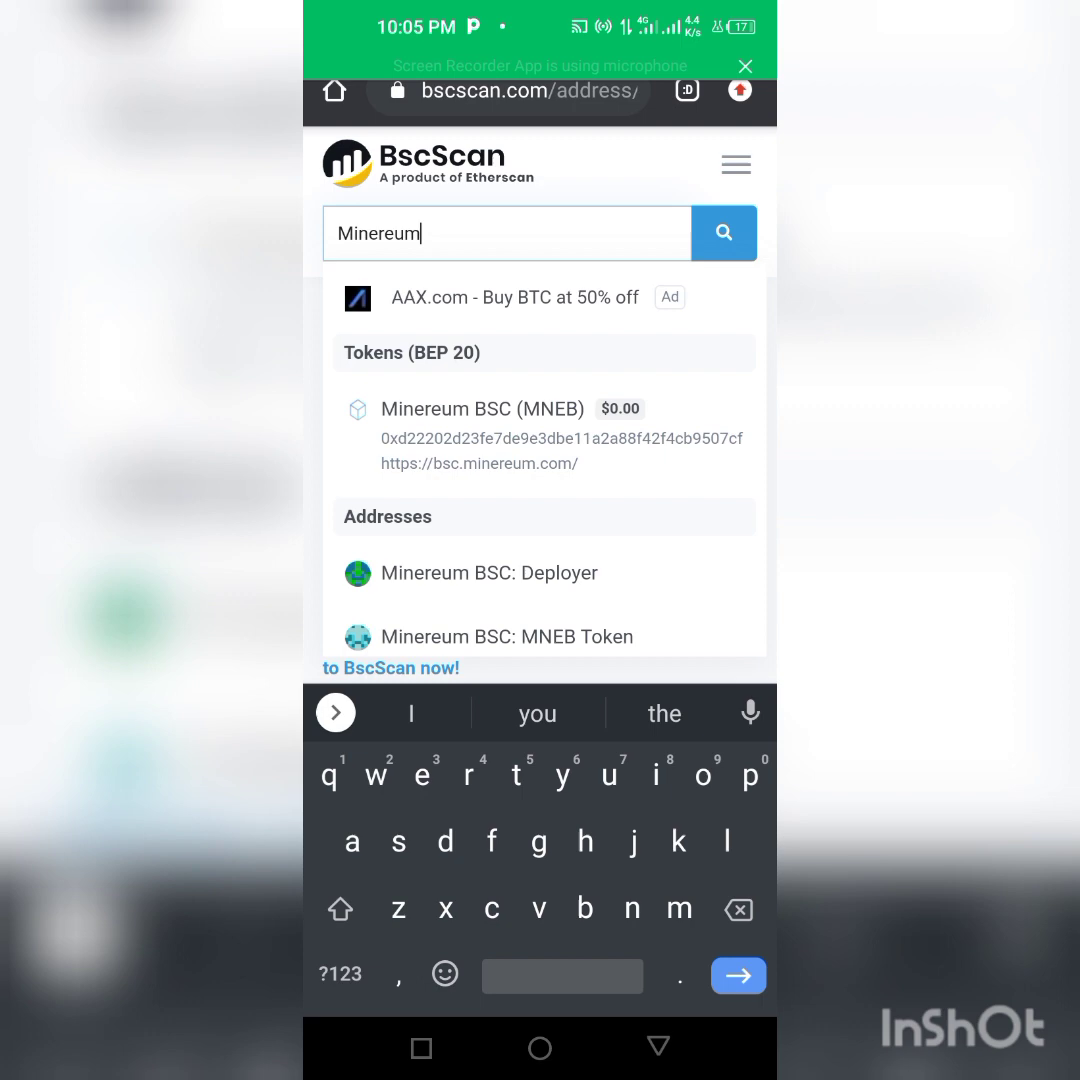
pyautogui.click(482, 408)
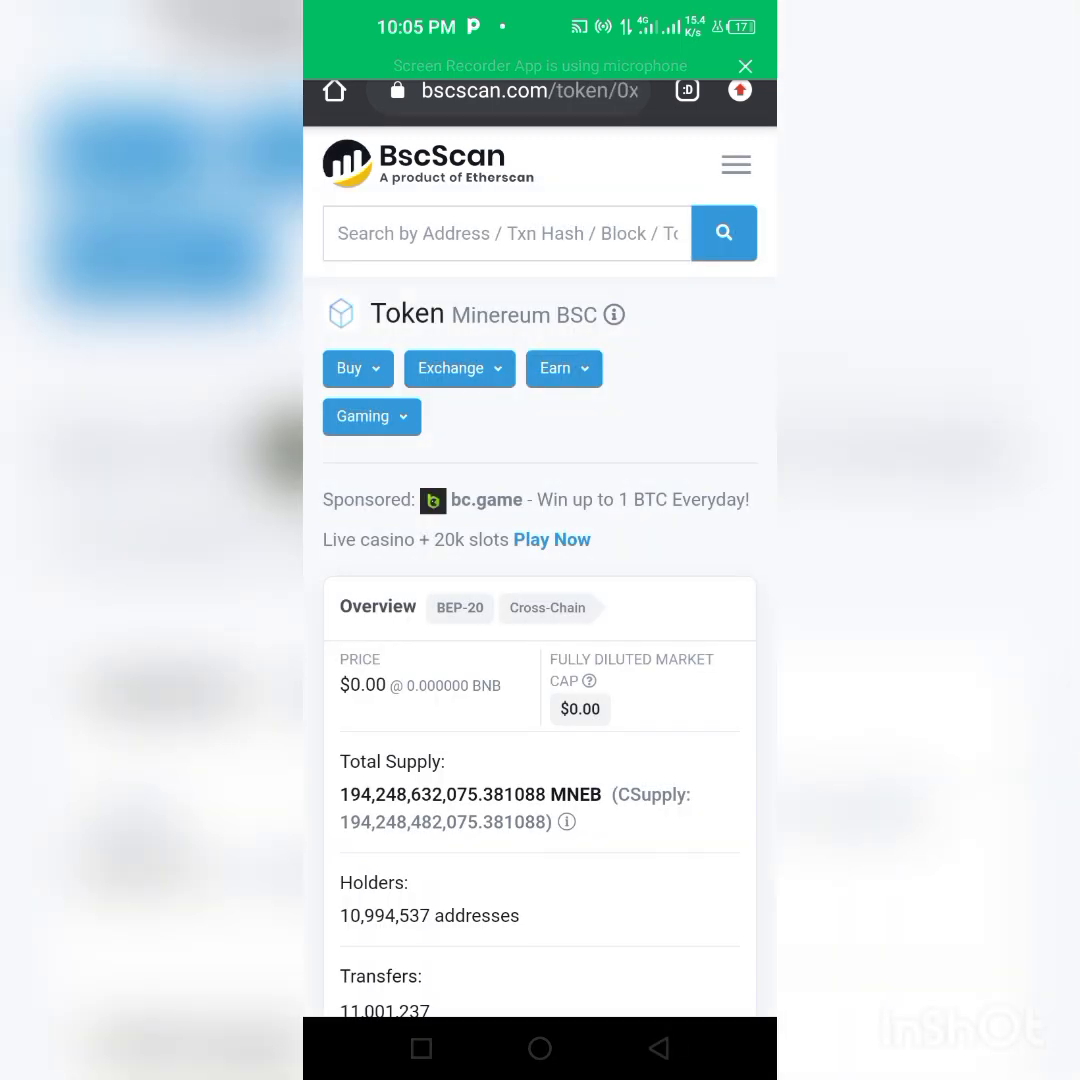
pyautogui.scroll(-5, 540, 600)
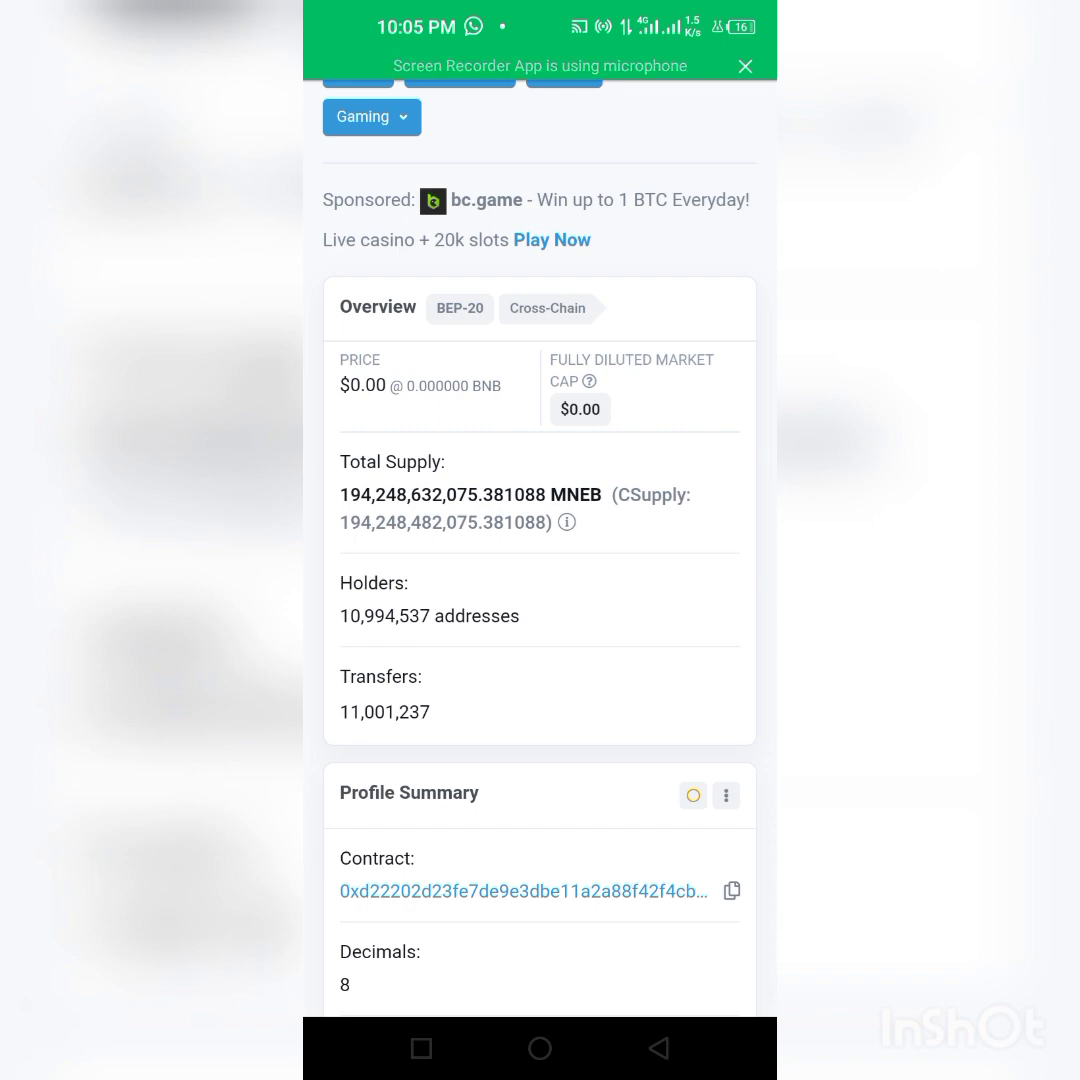
pyautogui.scroll(-5, 540, 550)
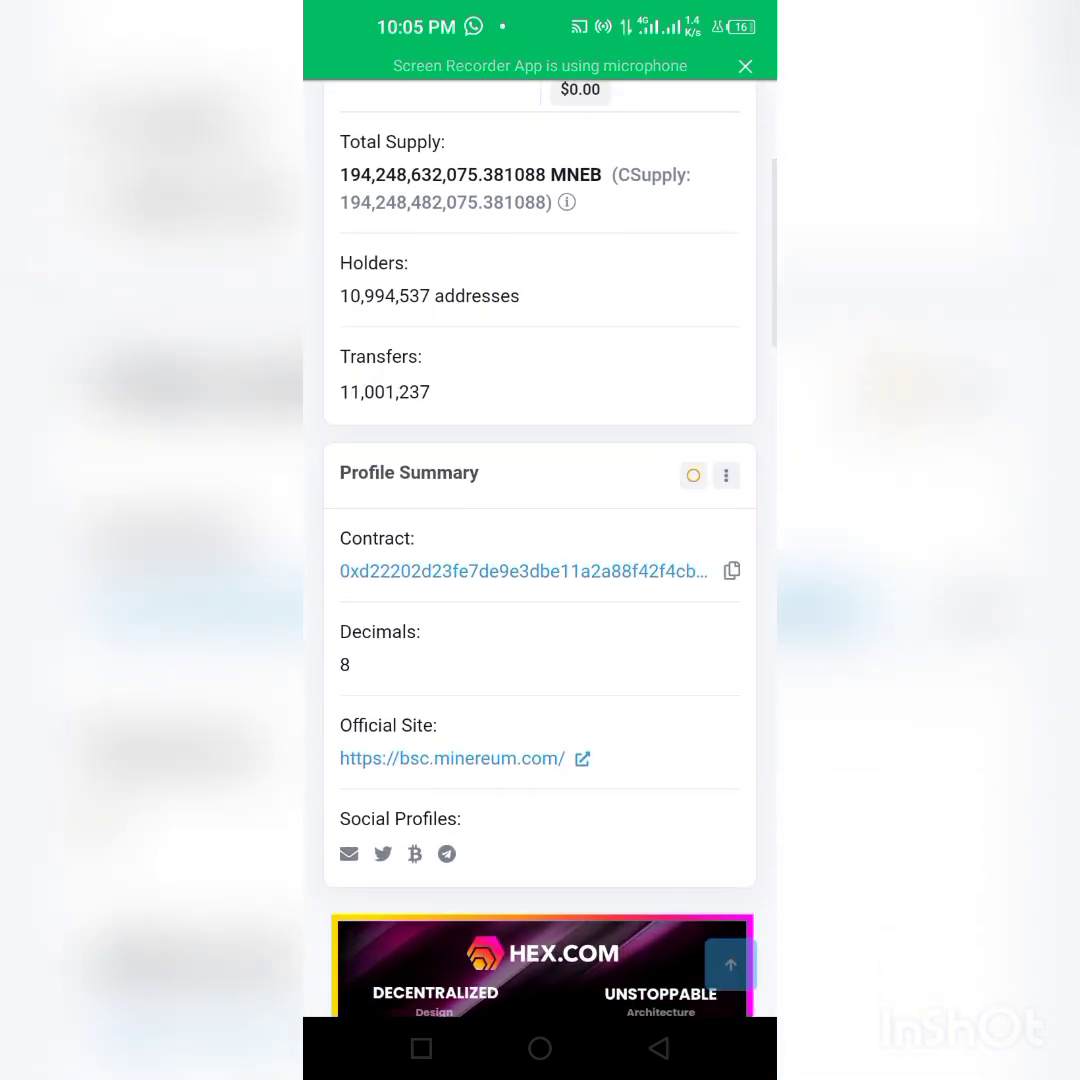
pyautogui.scroll(5, 540, 550)
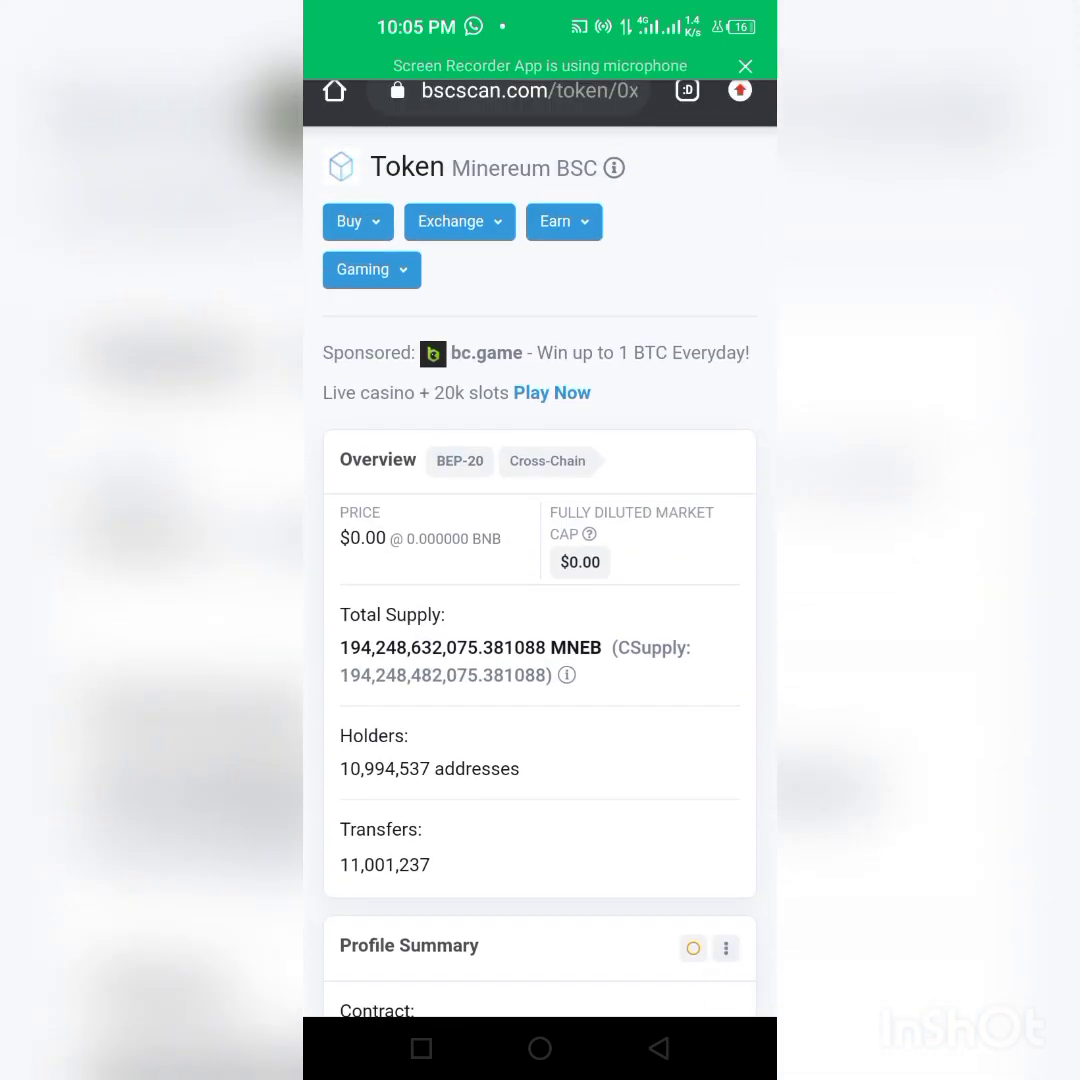
pyautogui.scroll(2, 540, 550)
pyautogui.scroll(-5, 540, 550)
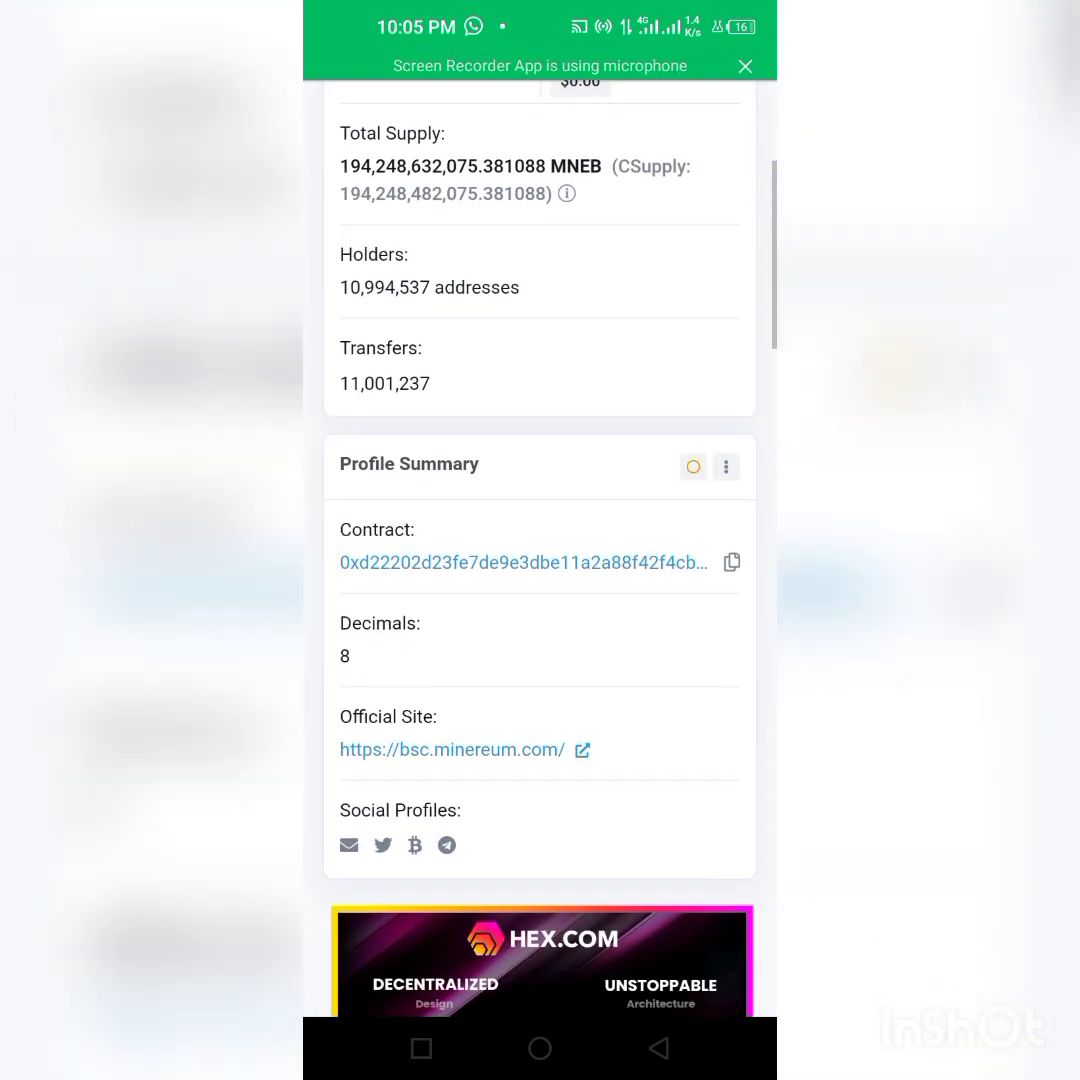
pyautogui.scroll(-1, 540, 550)
pyautogui.scroll(5, 540, 550)
# Step: Navigate Chrome to coinmarketcap.com, correcting the mistyped address first
pyautogui.click(480, 90)
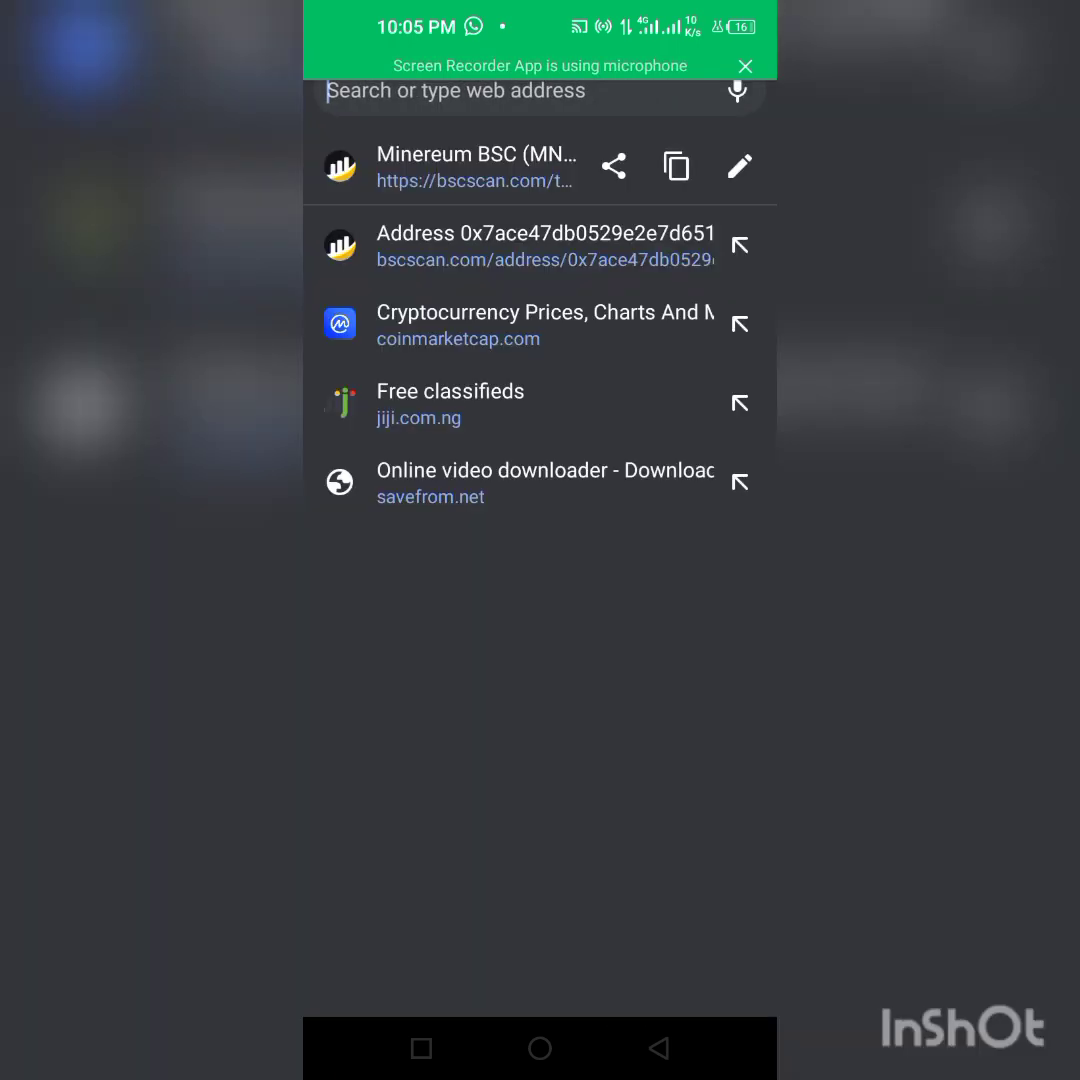
pyautogui.write('co')
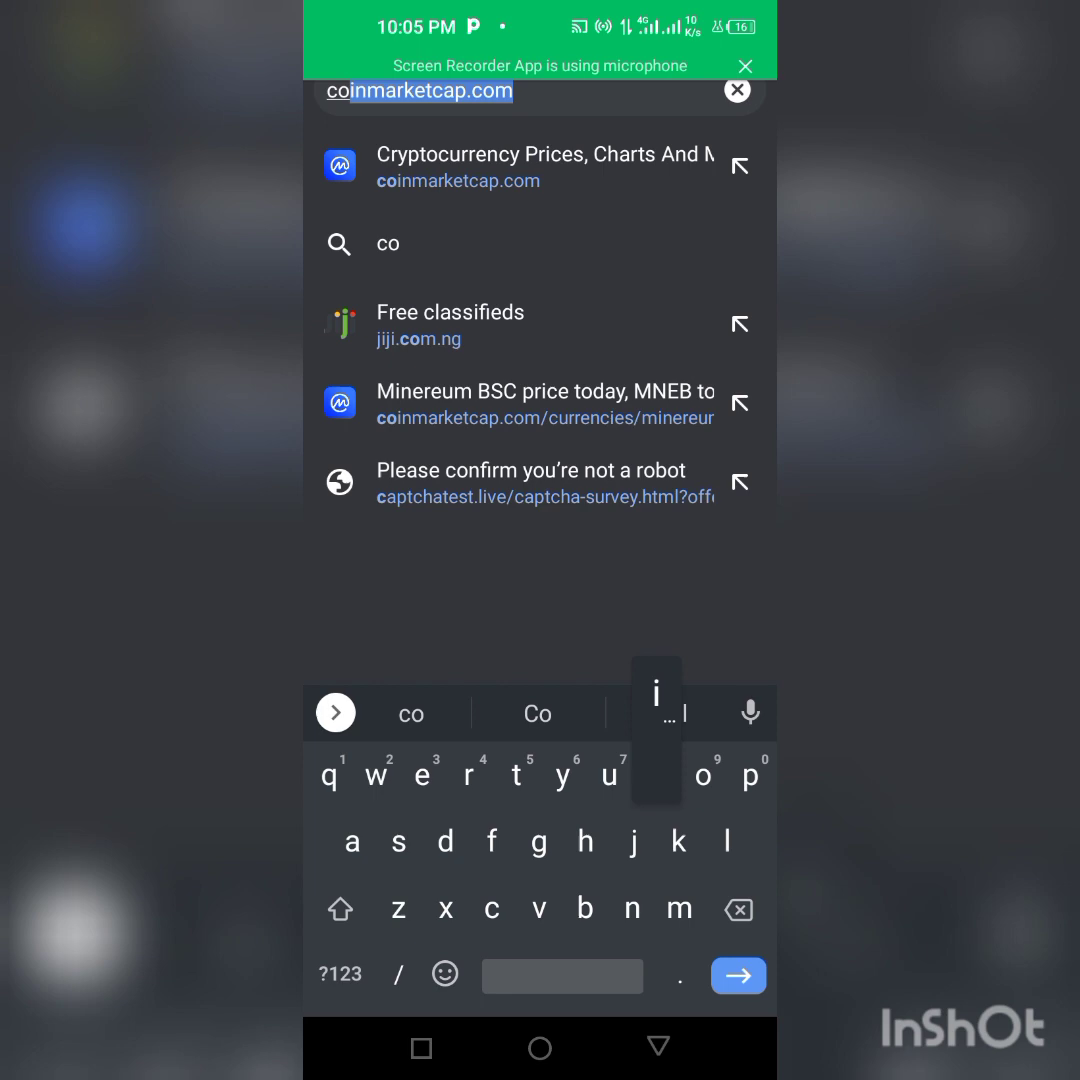
pyautogui.write('in')
pyautogui.click(538, 713)
pyautogui.press('BackSpace')
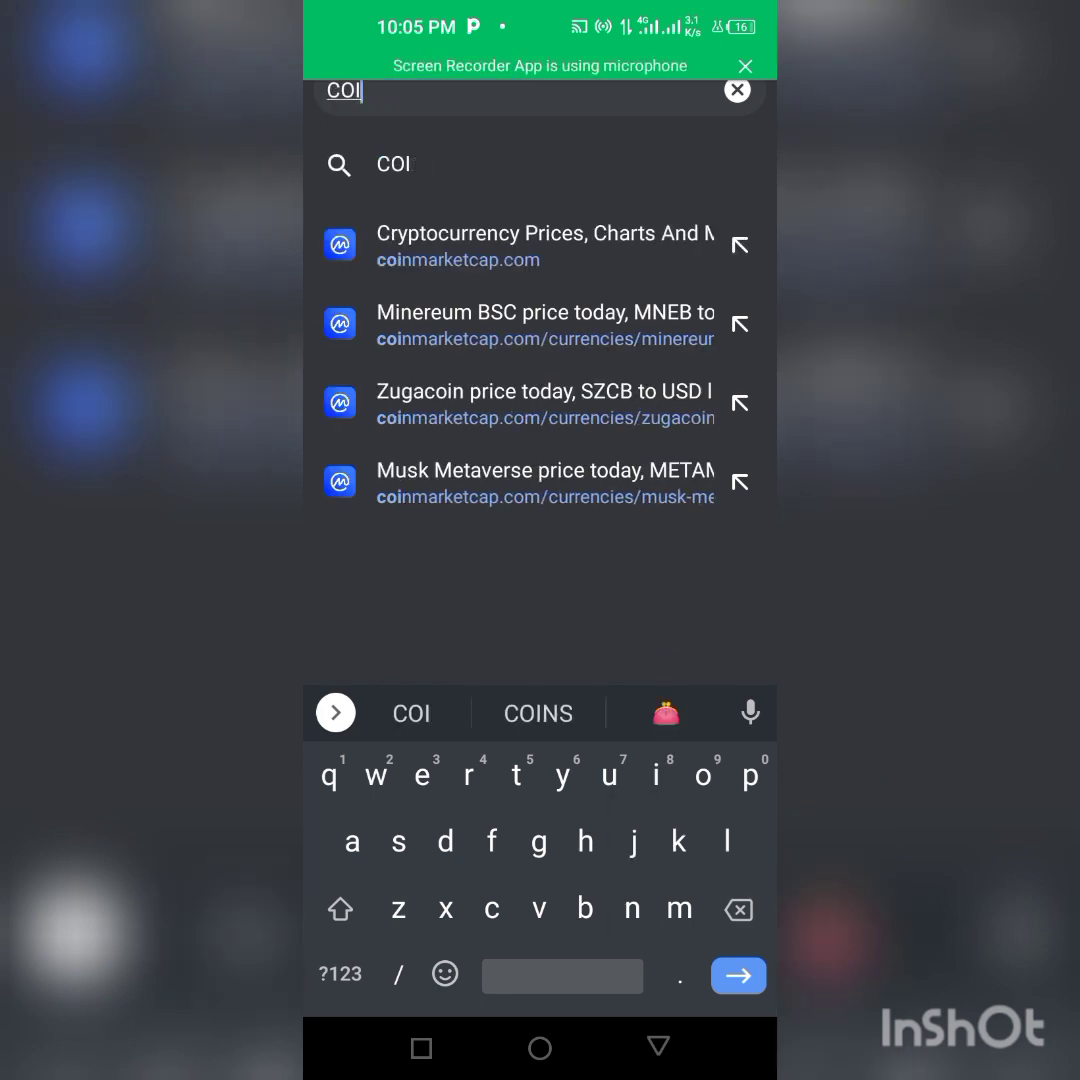
pyautogui.press('BackSpace')
pyautogui.press('BackSpace')
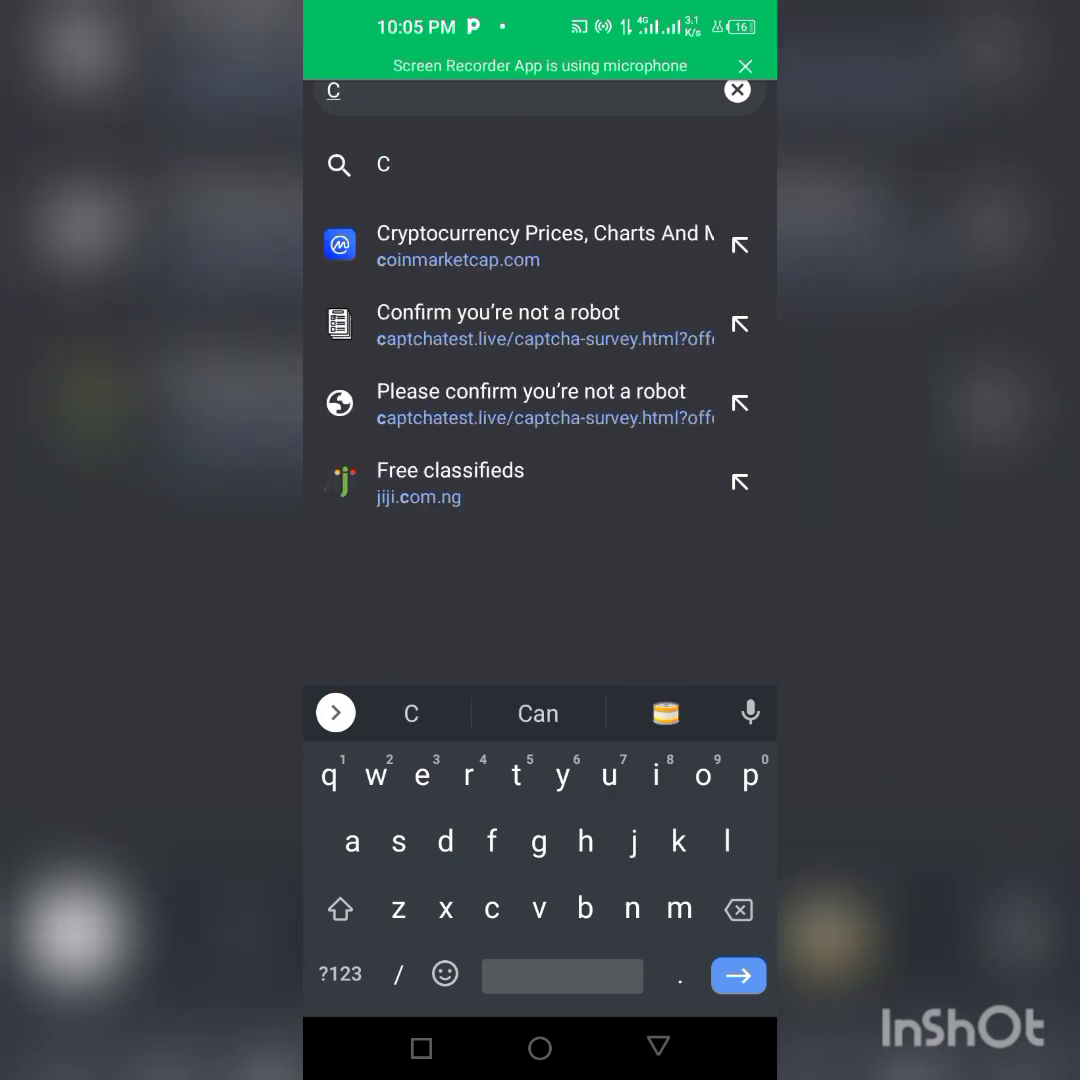
pyautogui.write('oin')
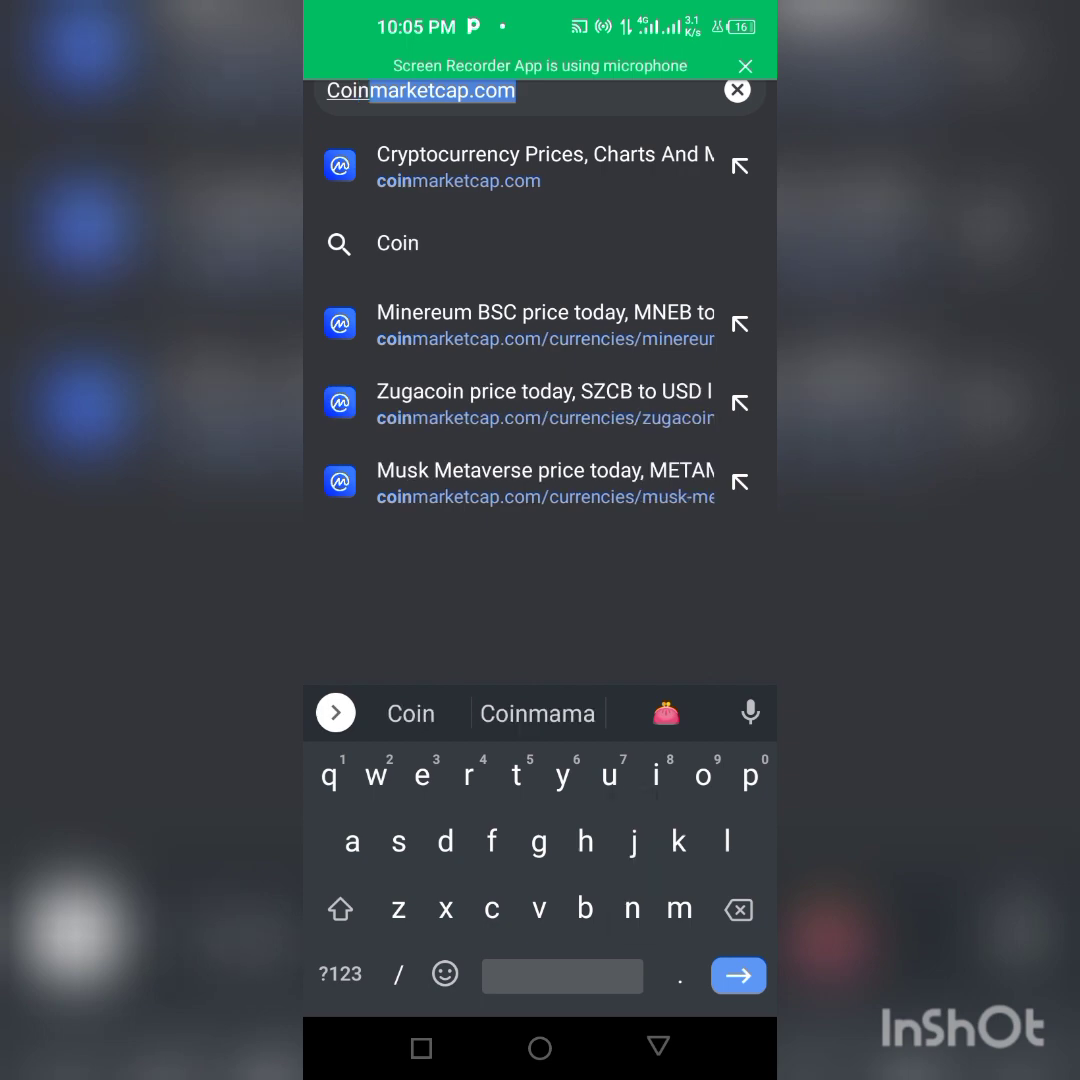
pyautogui.press('Return')
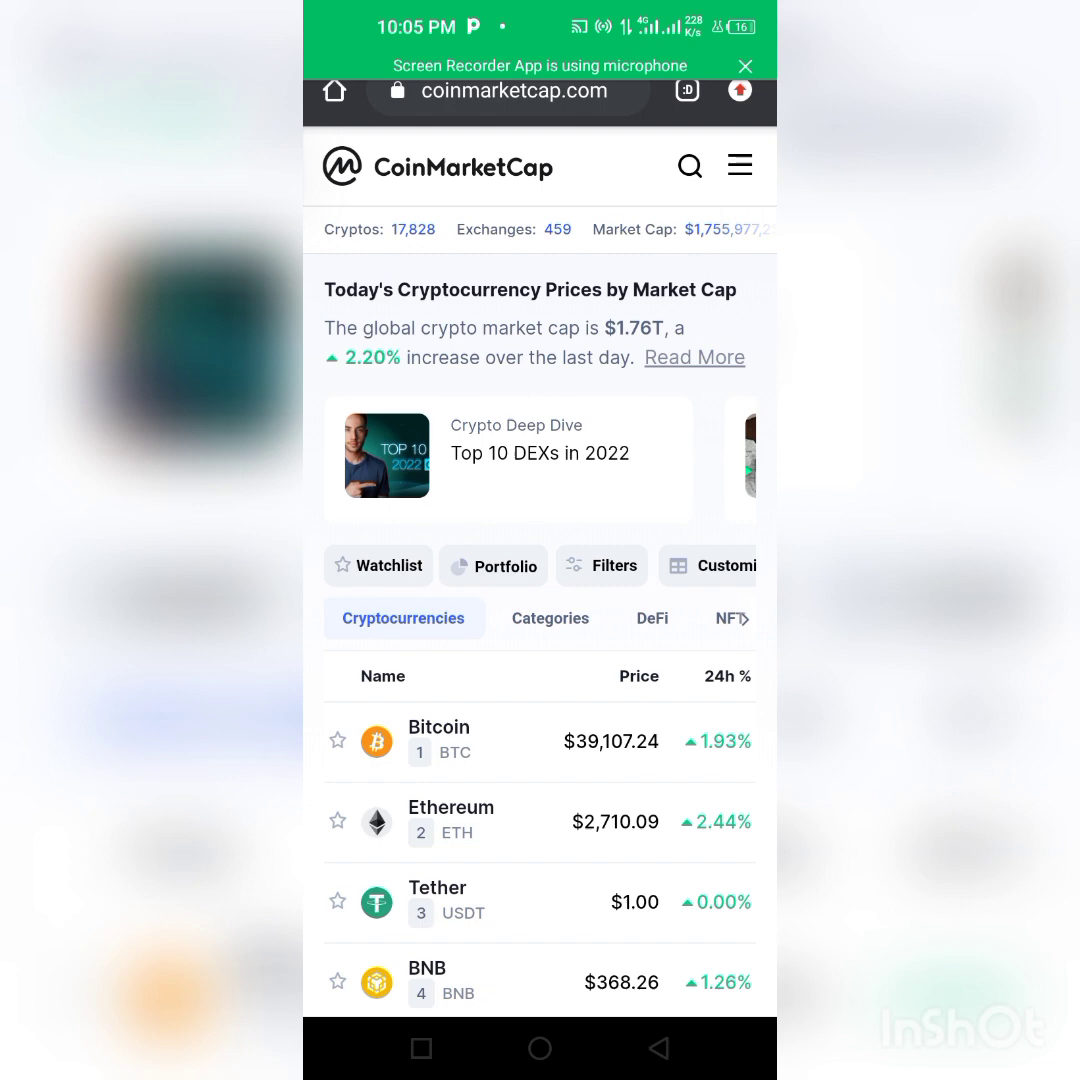
# Step: Search CoinMarketCap for Minereum and open the Minereum BSC (MNEB) price page
pyautogui.click(690, 166)
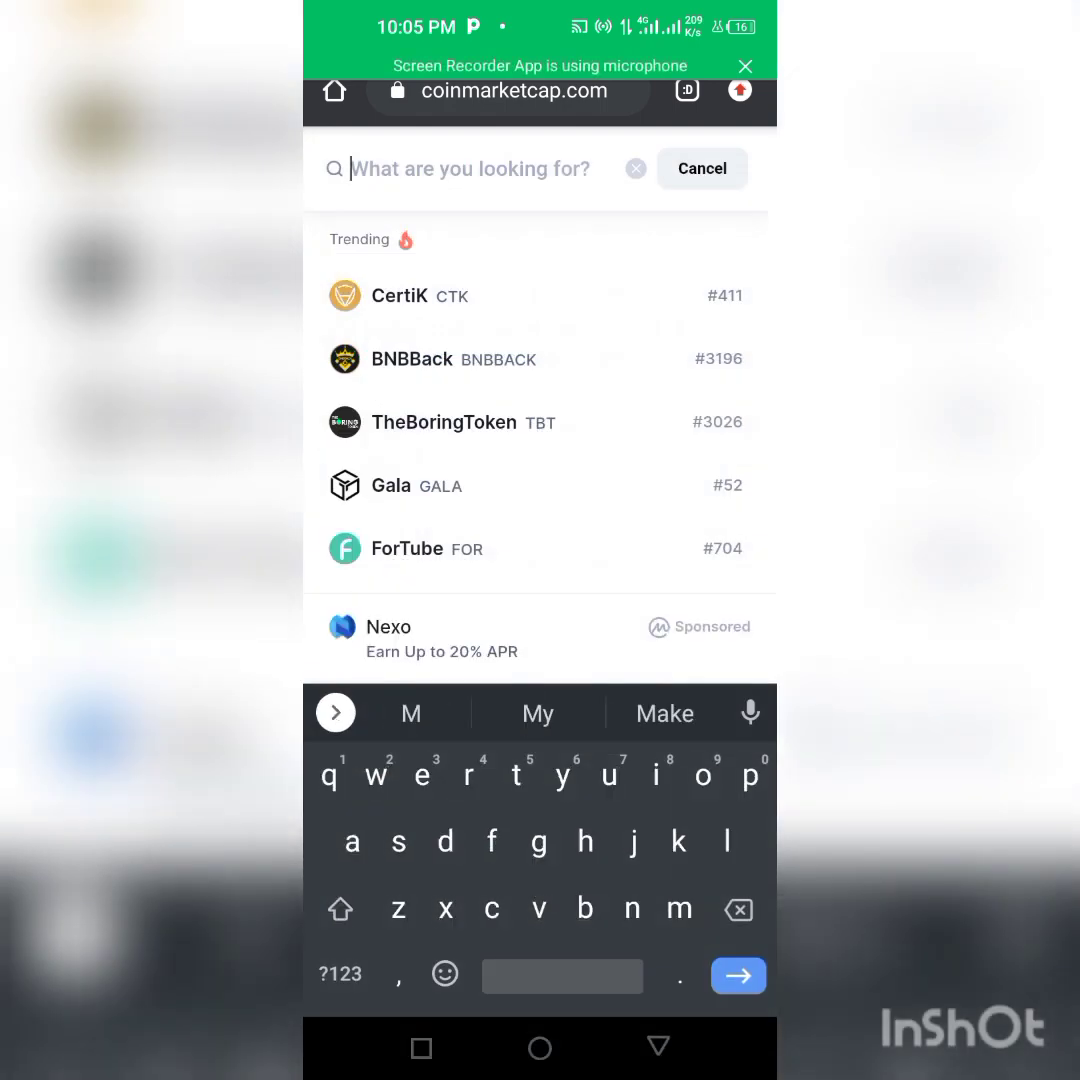
pyautogui.write('Mine')
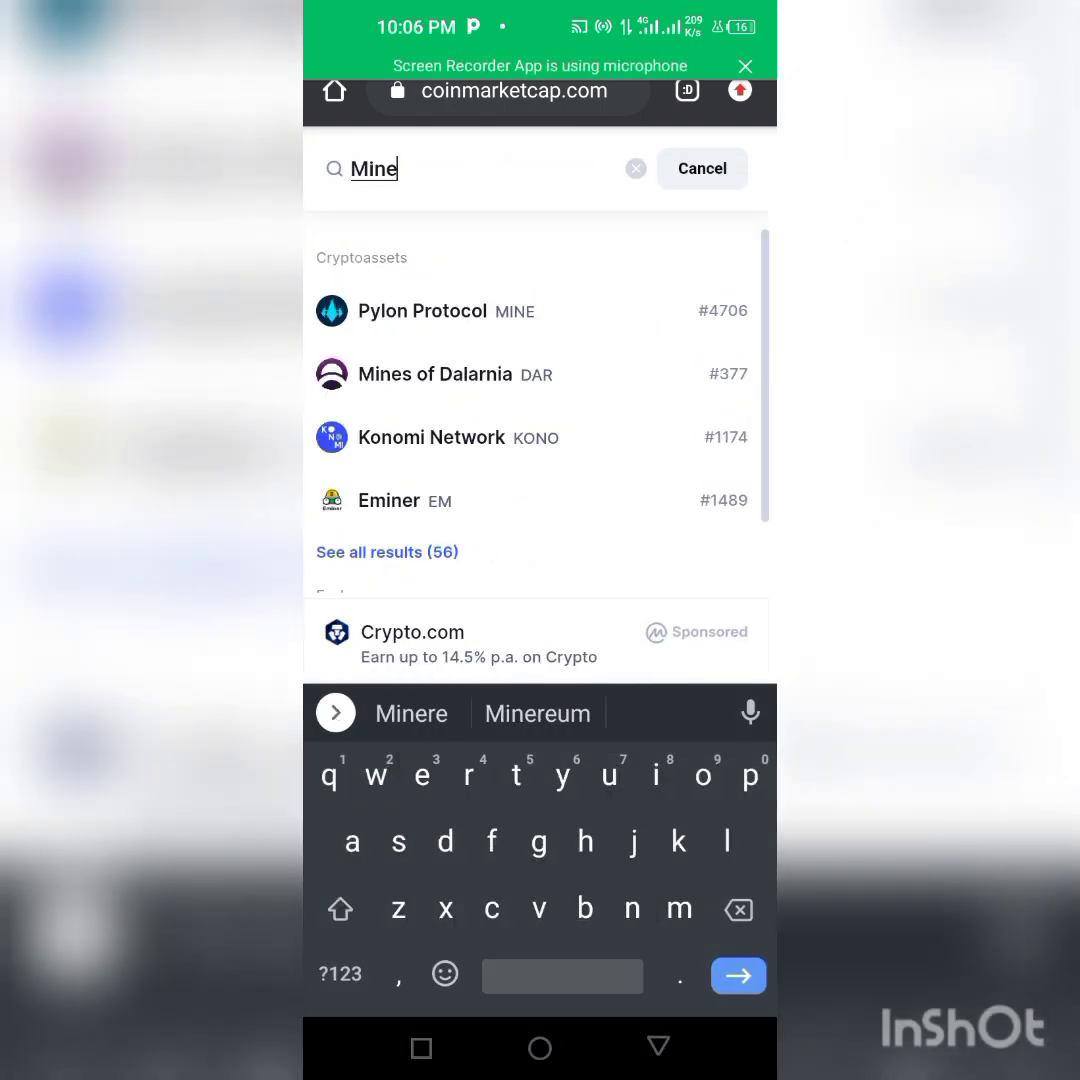
pyautogui.write('reum')
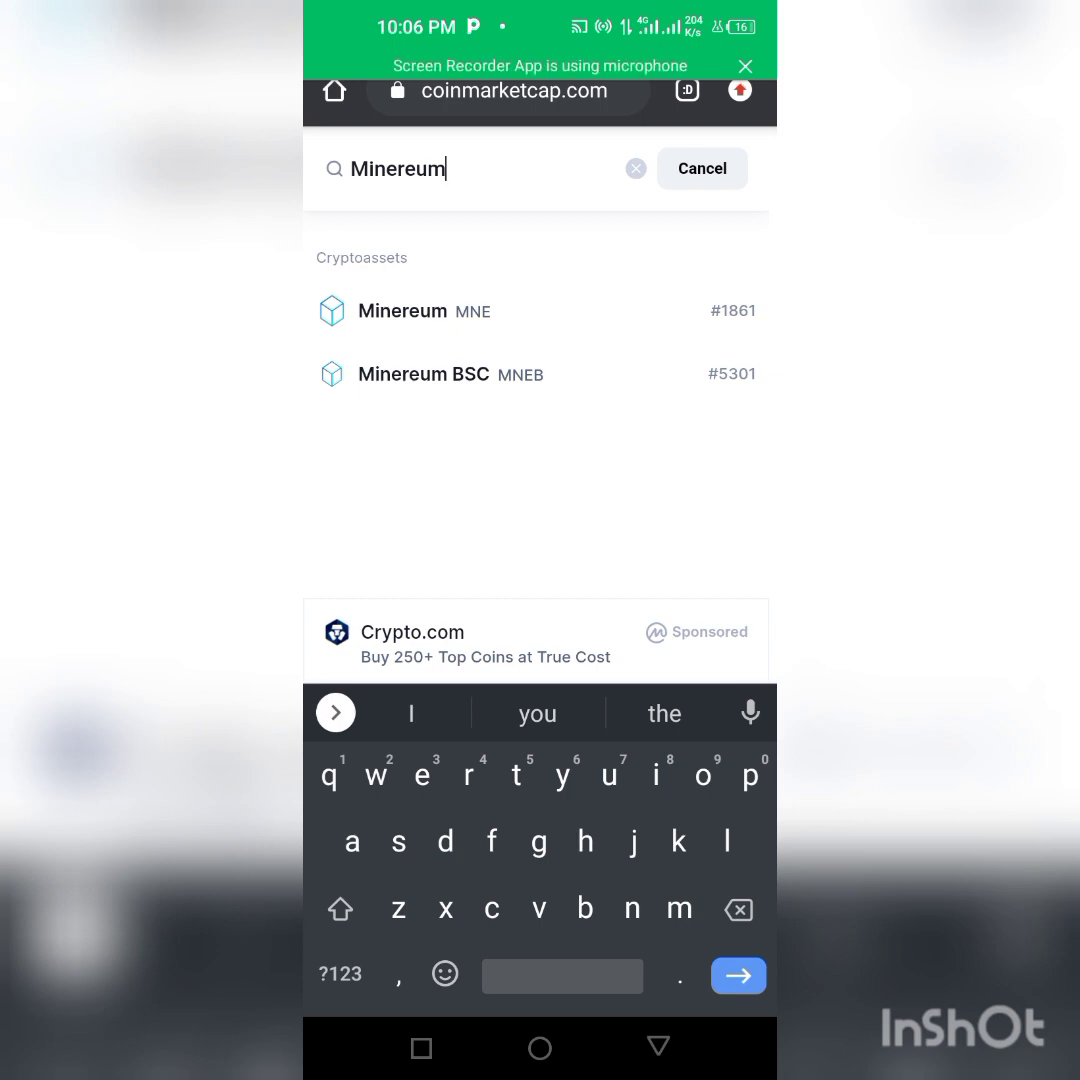
pyautogui.click(423, 374)
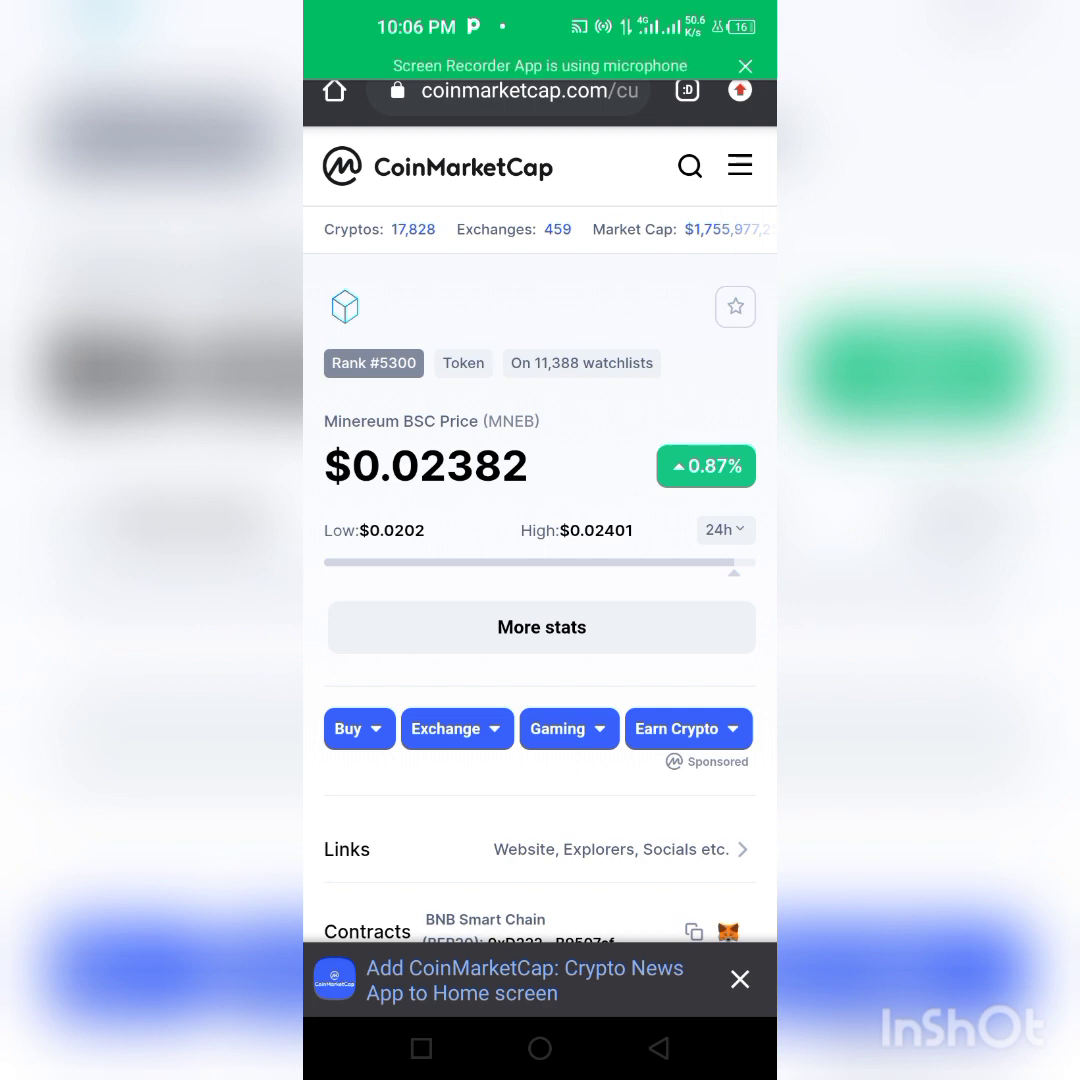
pyautogui.scroll(-2, 540, 540)
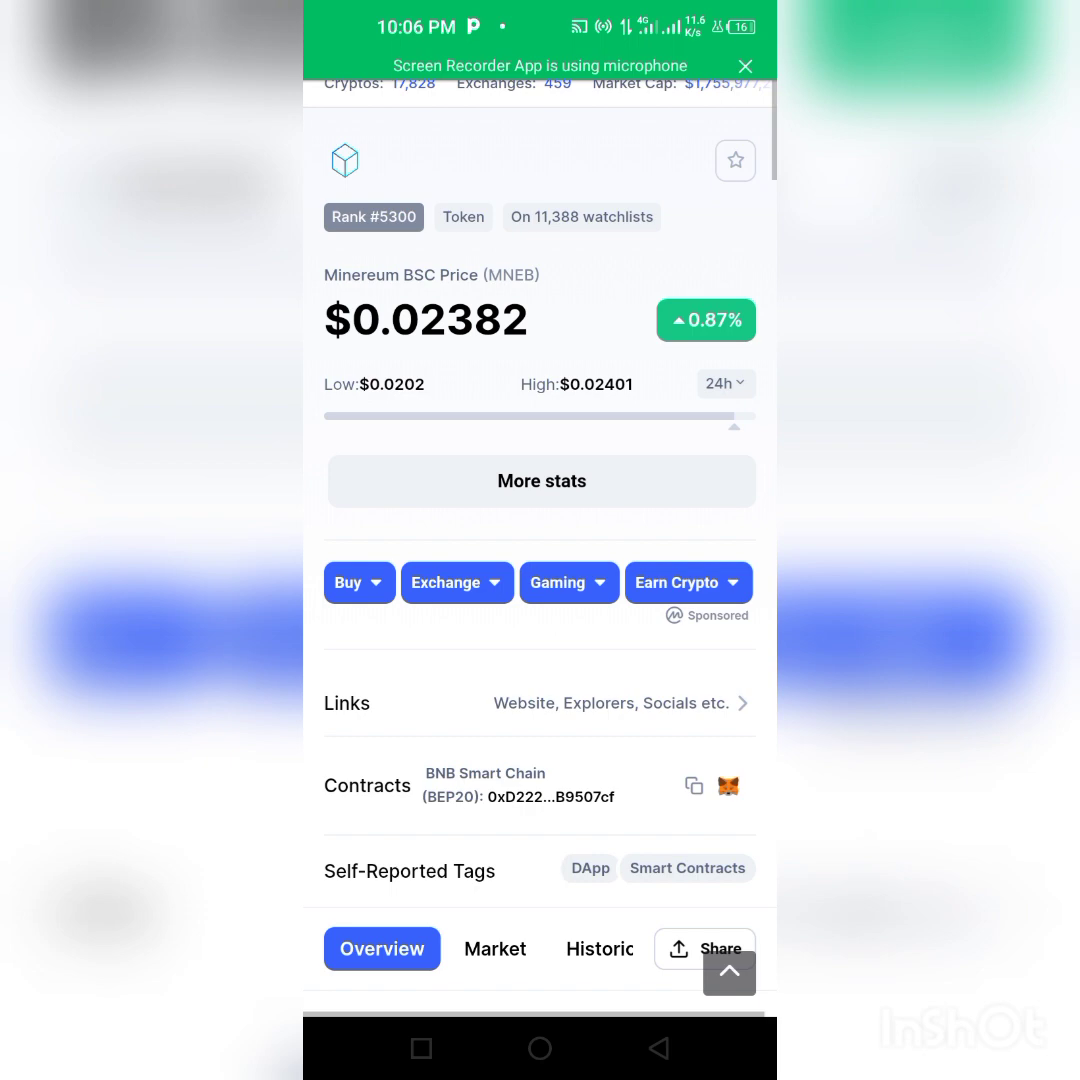
pyautogui.scroll(-1, 540, 540)
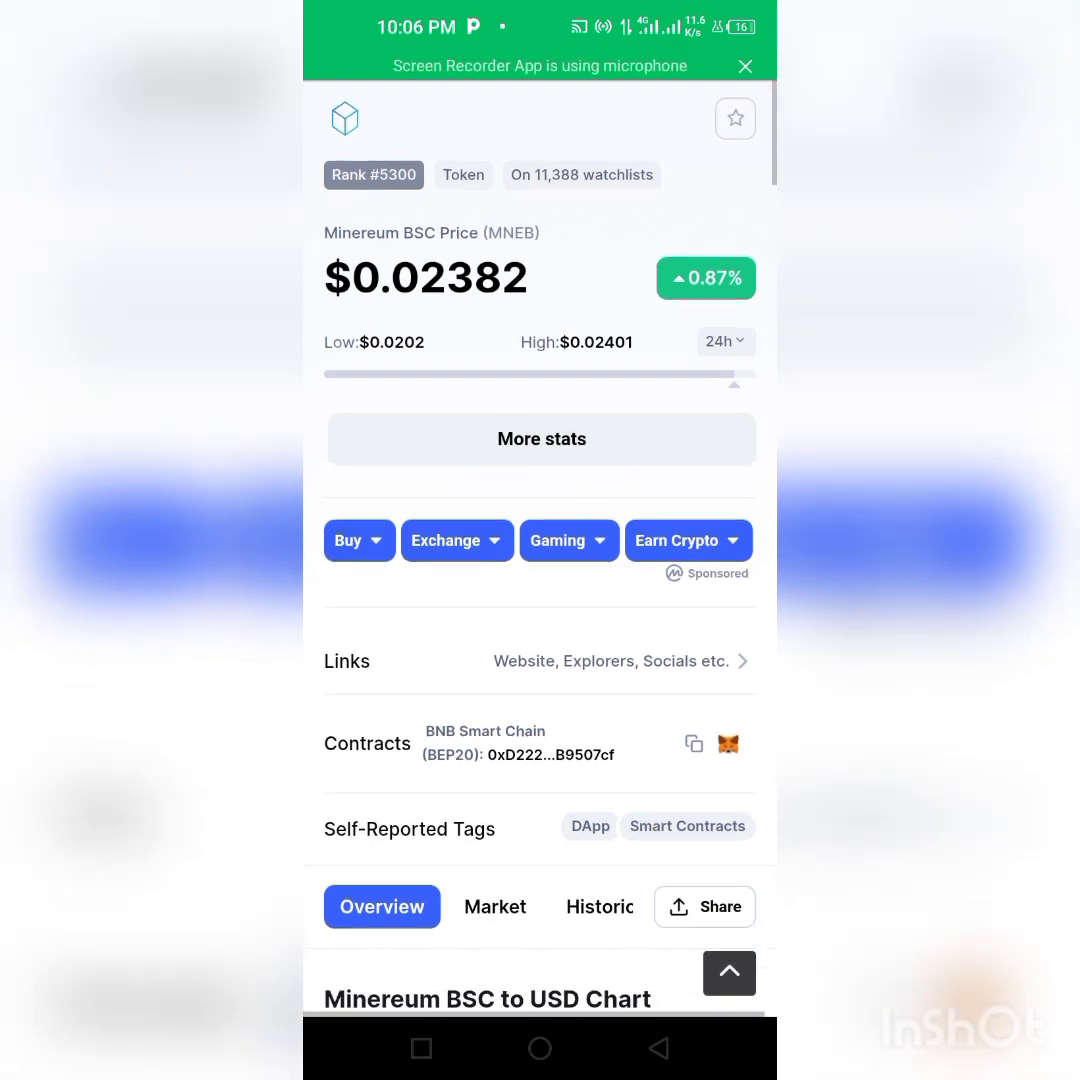
pyautogui.scroll(3, 540, 540)
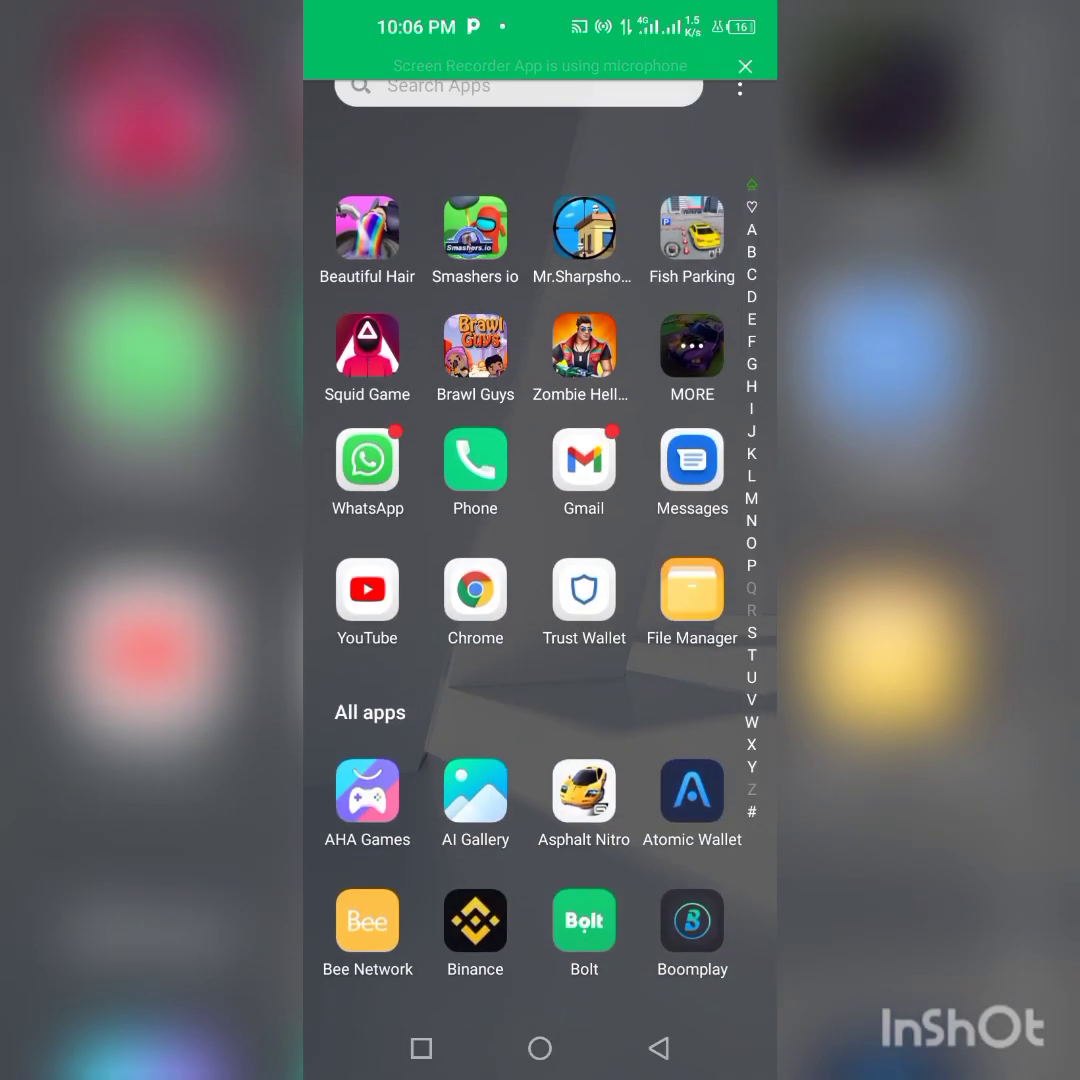
pyautogui.scroll(-5, 540, 560)
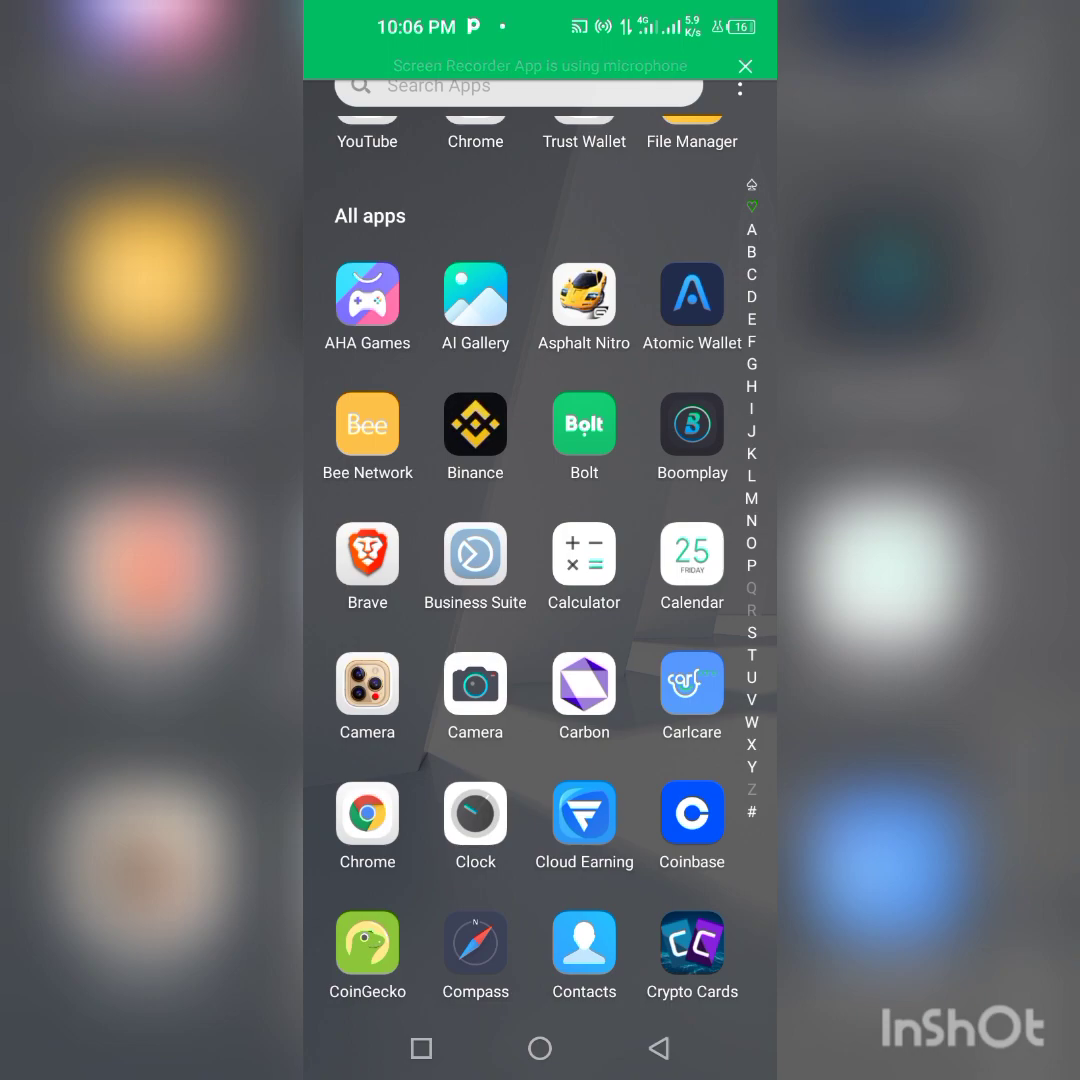
# Step: Switch to the Brave browser showing bswap-finance.web.app with its wallet grid
pyautogui.click(367, 555)
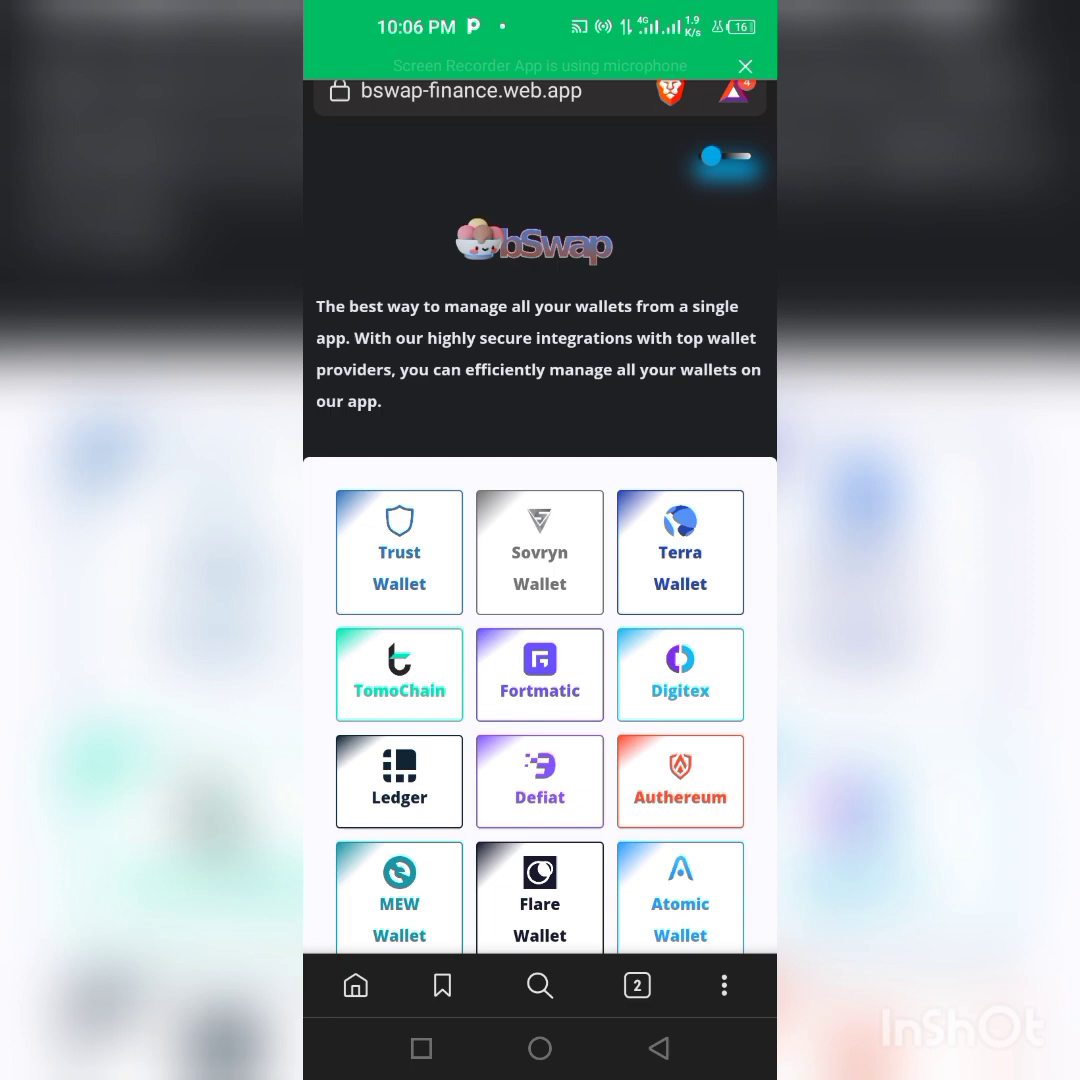
pyautogui.scroll(-3, 540, 600)
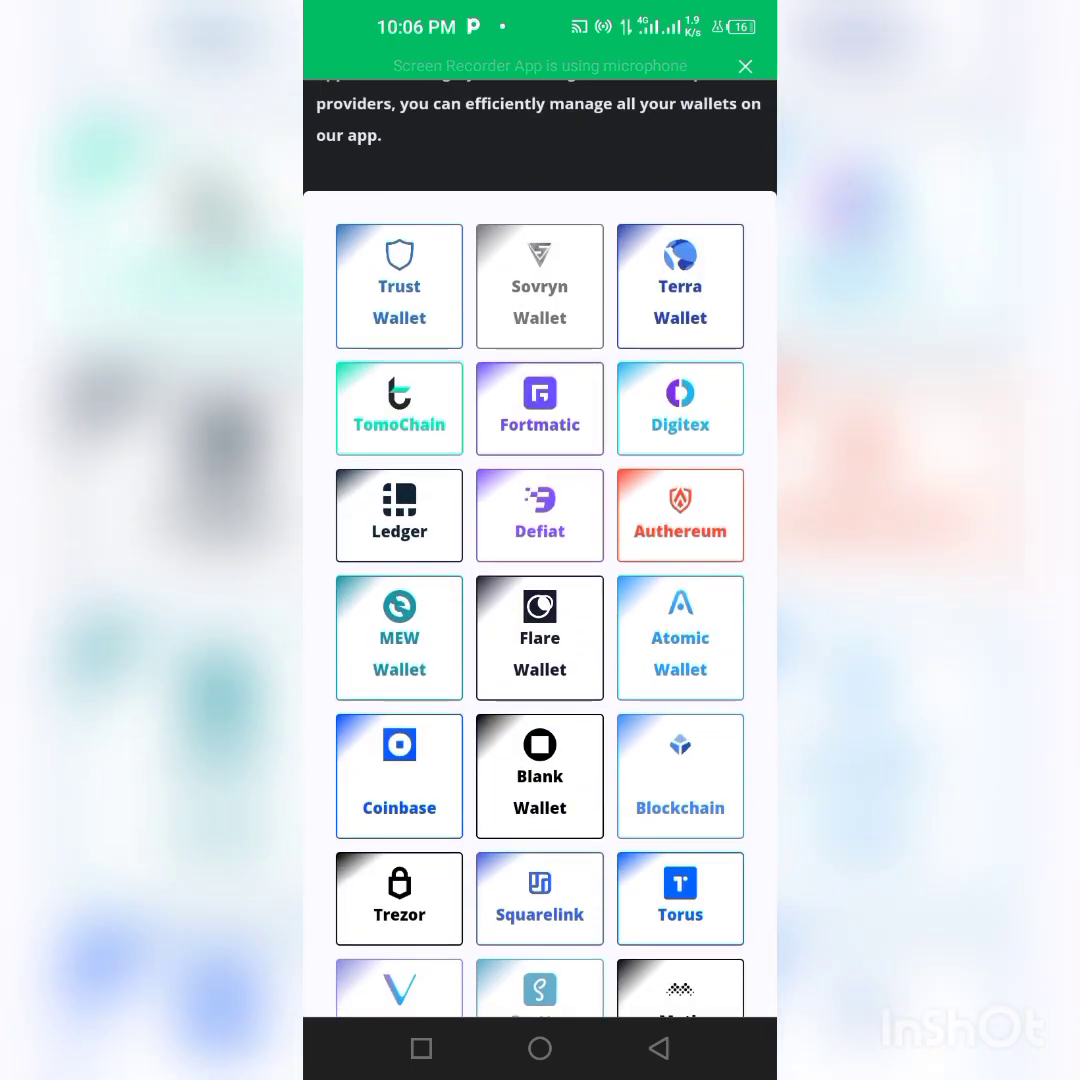
pyautogui.scroll(-8, 540, 600)
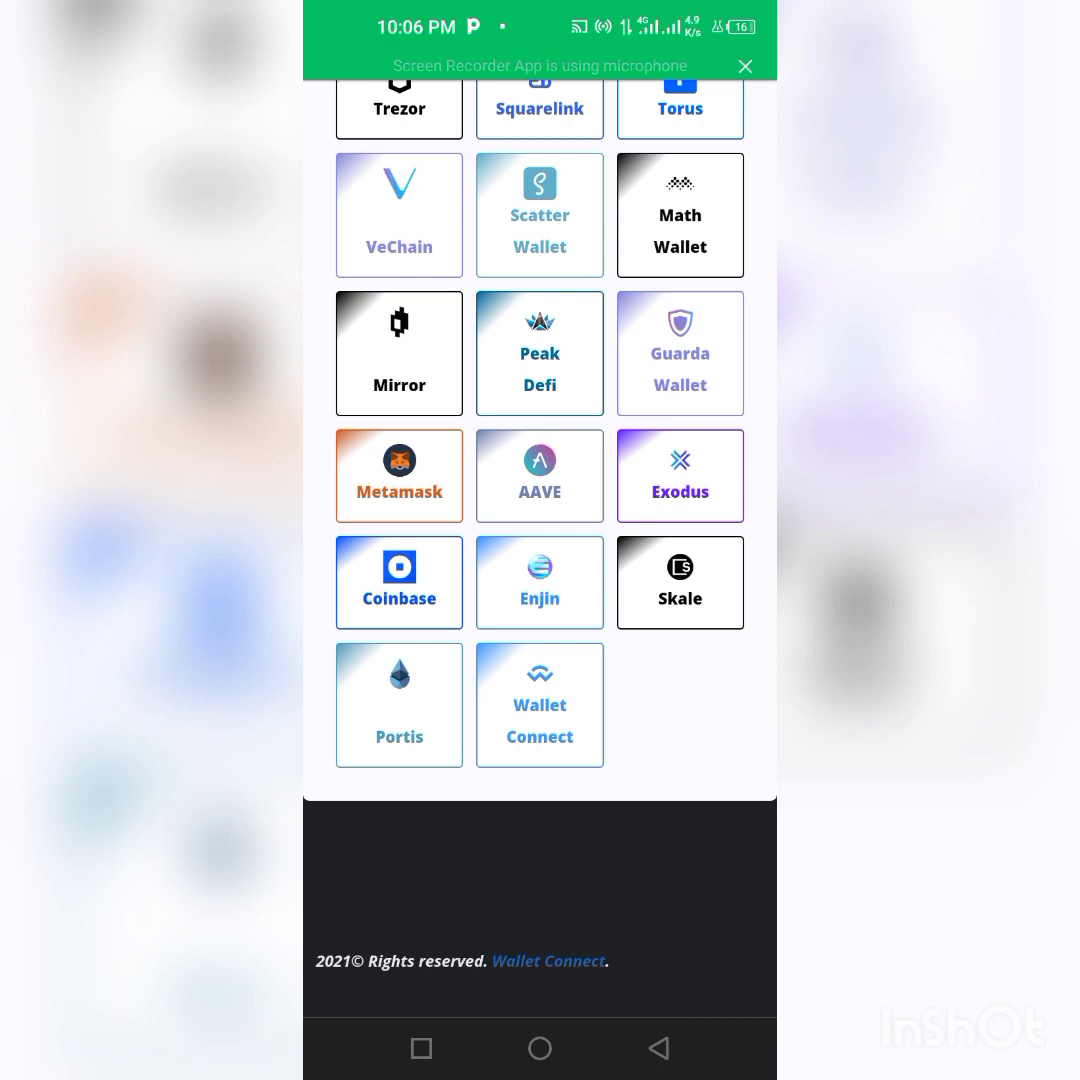
pyautogui.scroll(10, 540, 450)
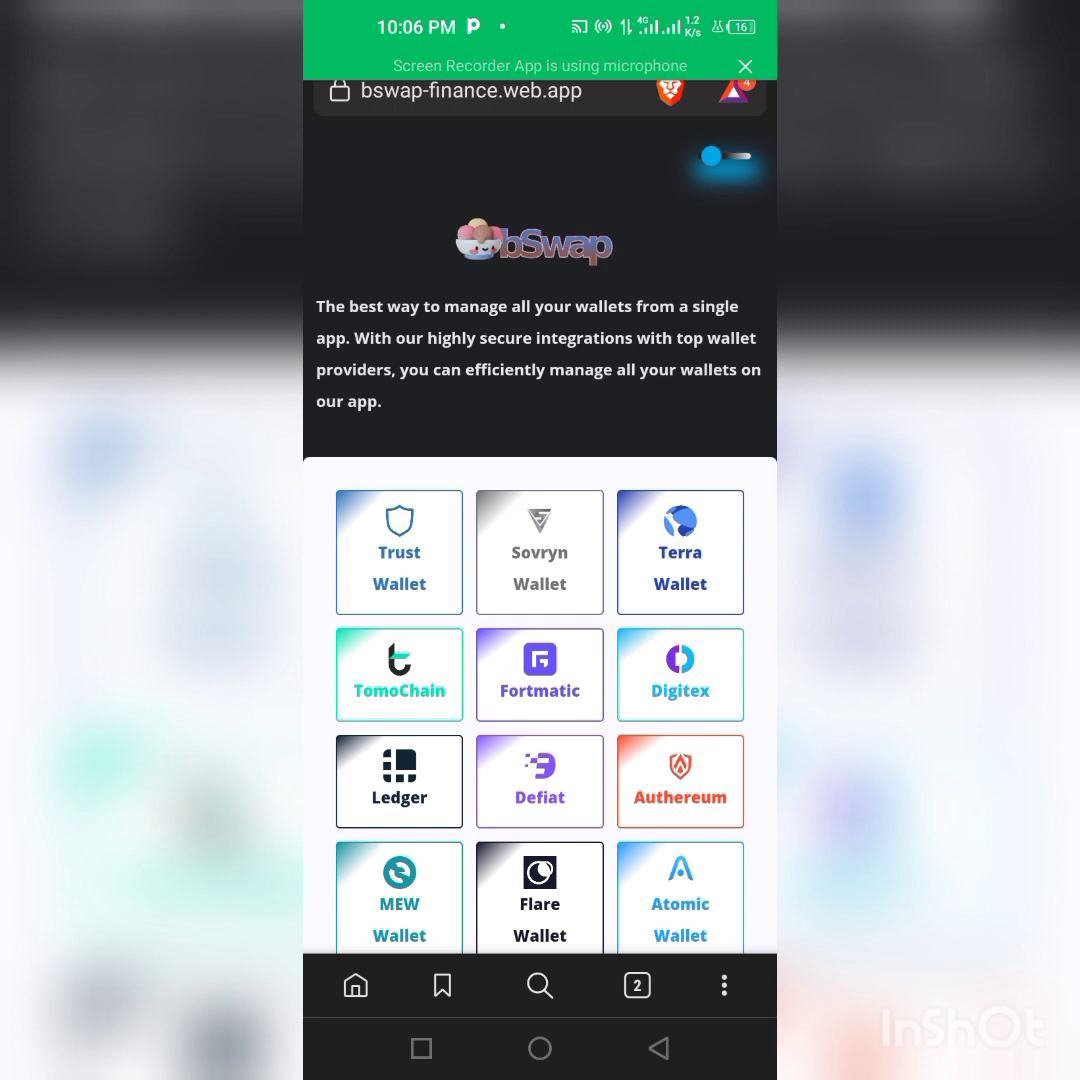
# Step: Choose Trust Wallet as the wallet to connect to bSwap
pyautogui.click(399, 552)
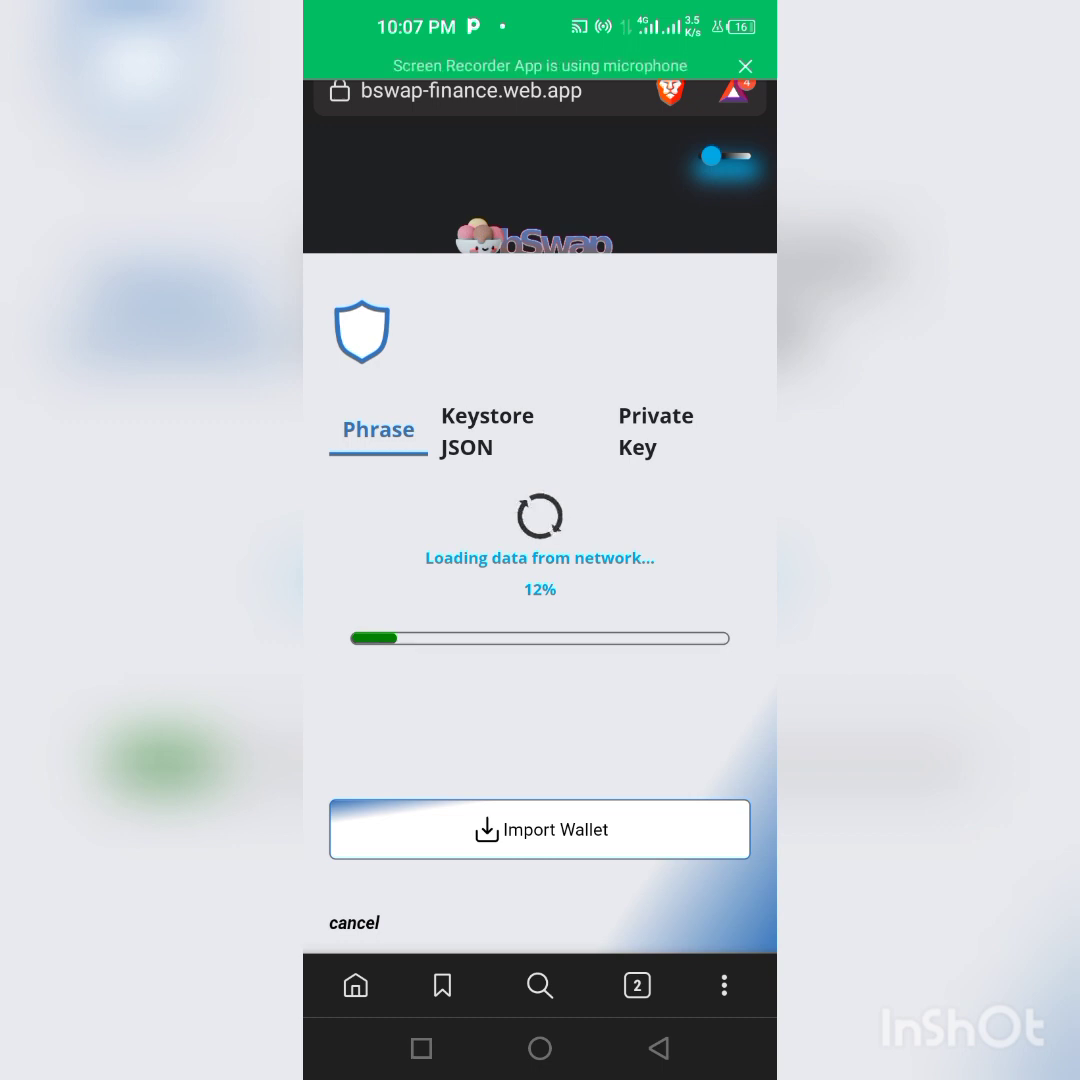
pyautogui.scroll(-2, 540, 540)
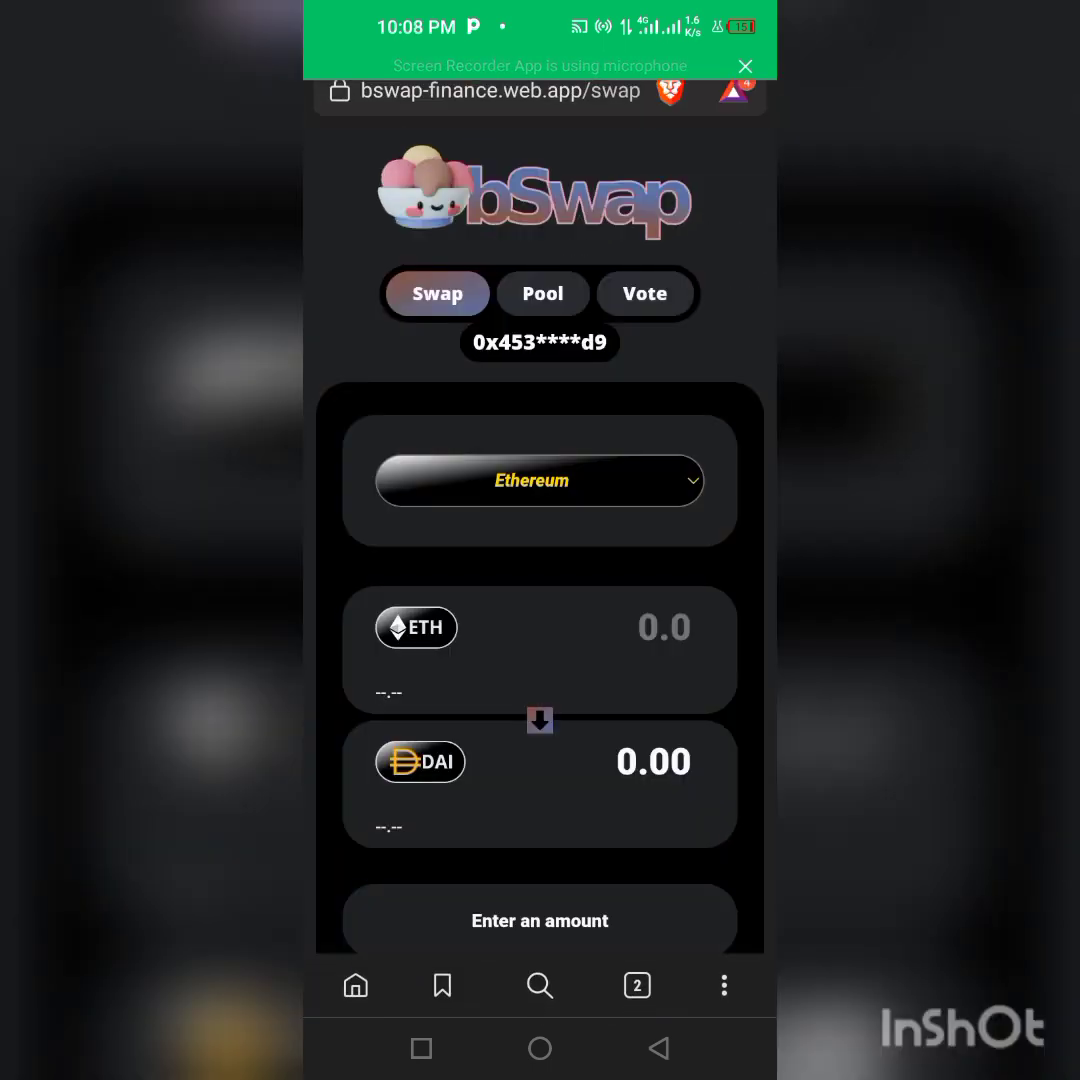
pyautogui.scroll(-2, 540, 600)
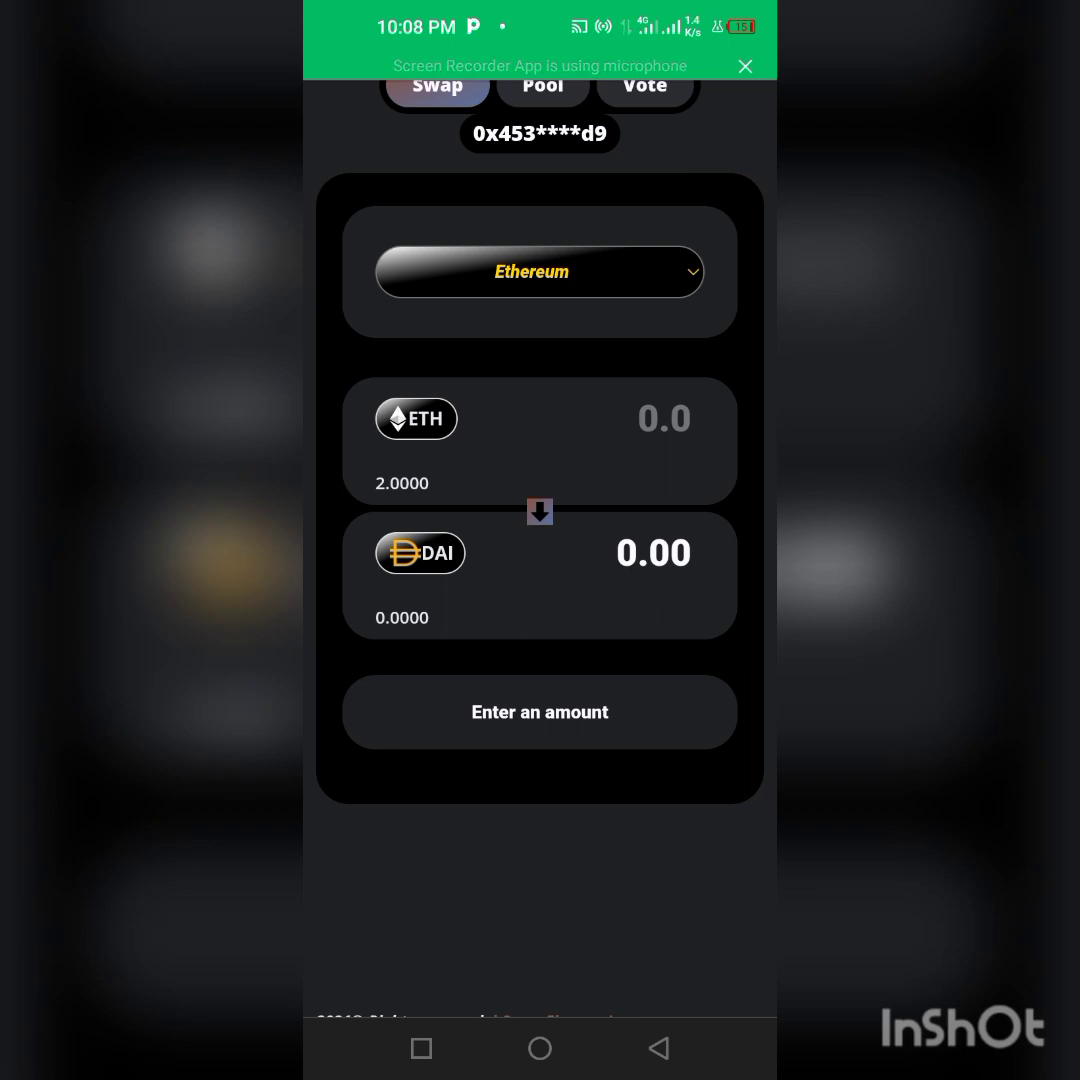
# Step: Change the bSwap network from Ethereum to Smart Chain
pyautogui.click(540, 271)
pyautogui.click(417, 578)
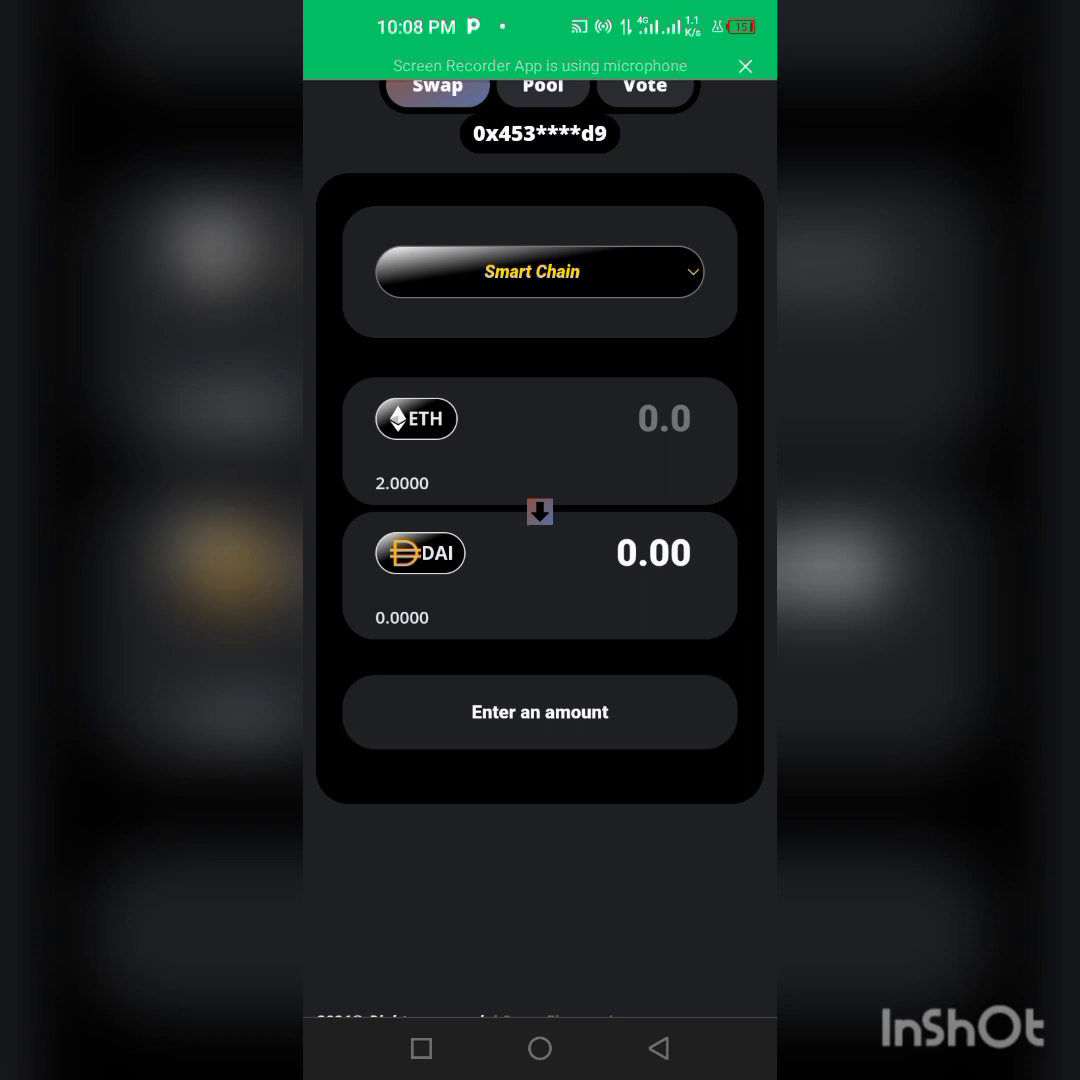
# Step: Switch back to the Chrome window with CoinMarketCap's MNEB page via recent apps
pyautogui.click(421, 1048)
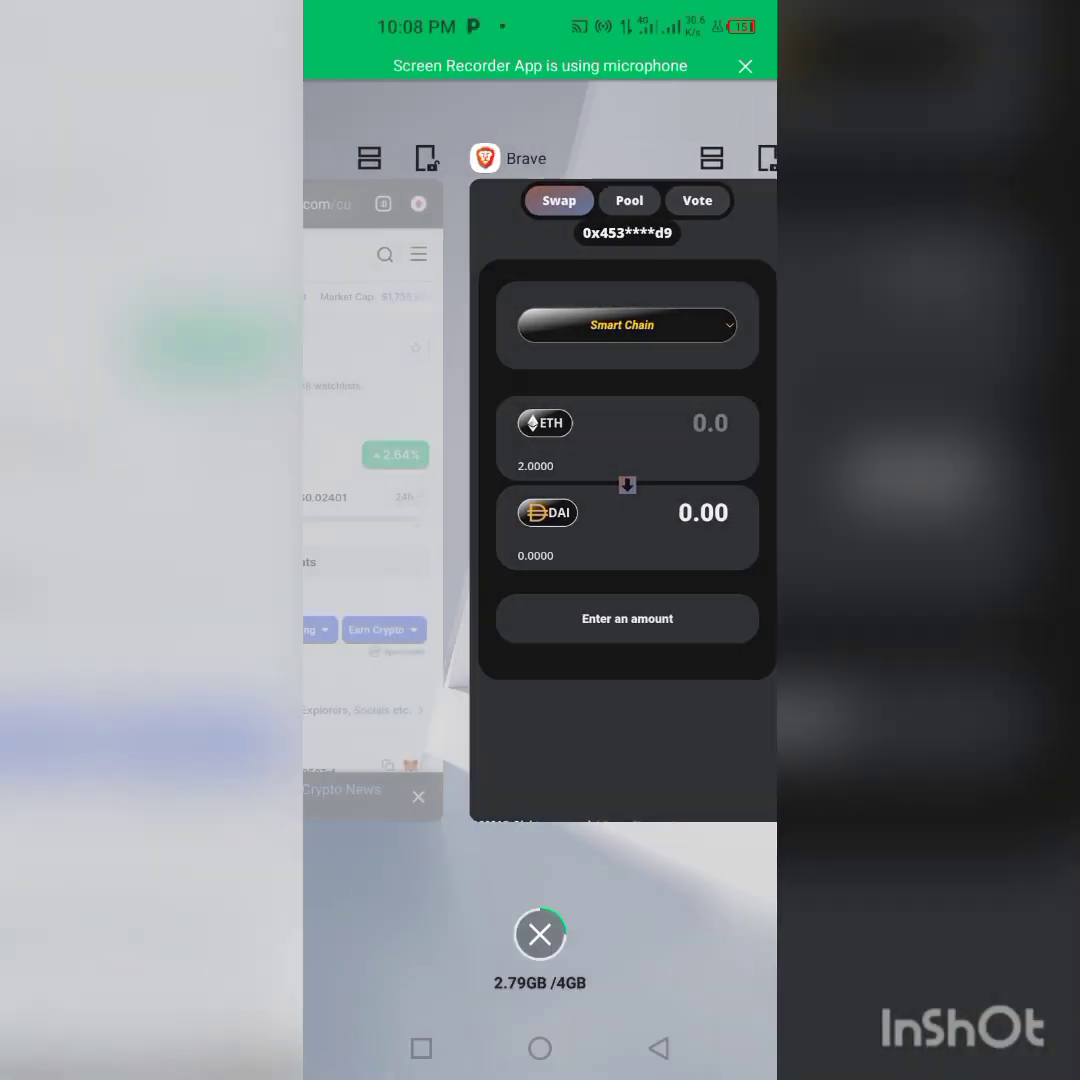
pyautogui.moveTo(400, 500); pyautogui.dragTo(720, 500)
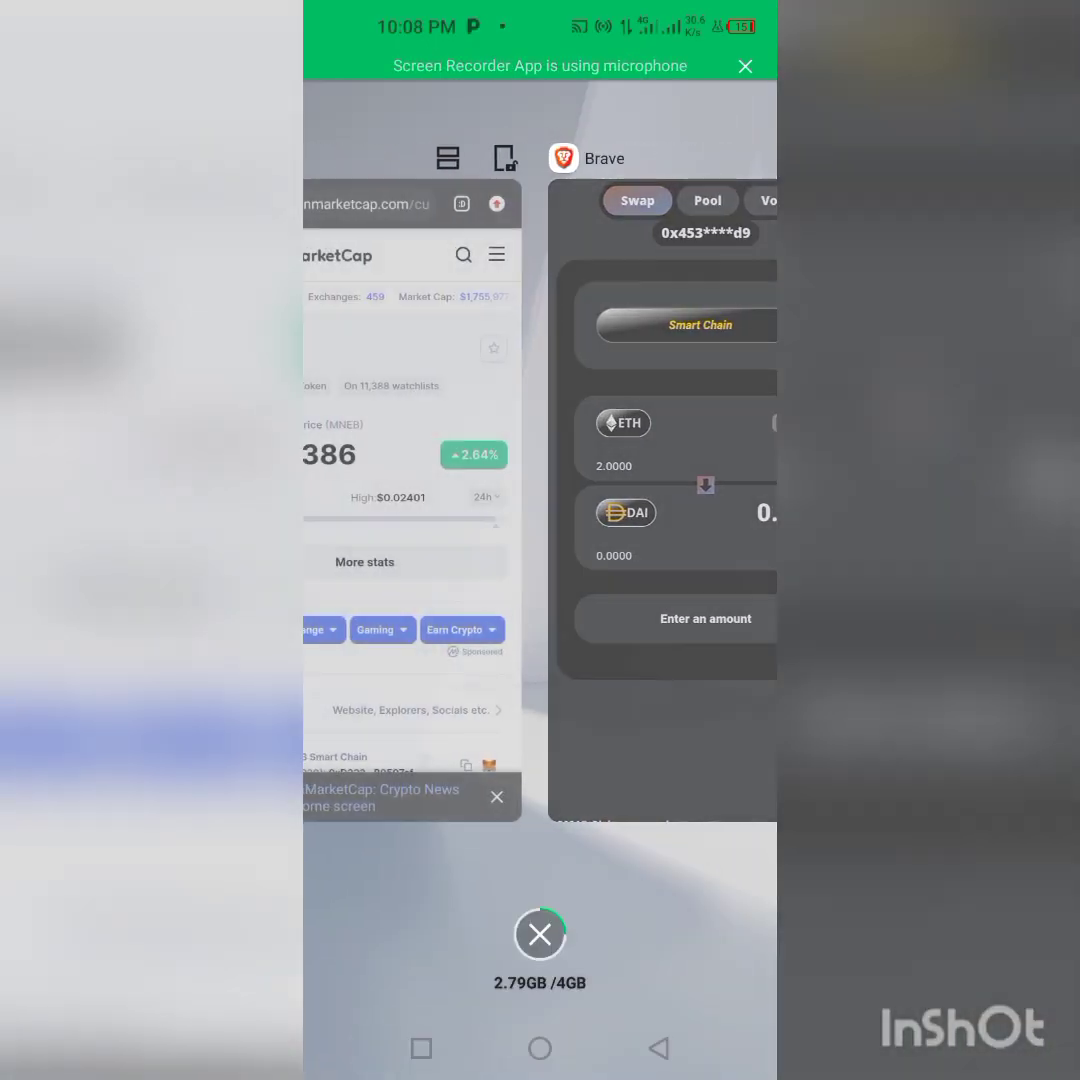
pyautogui.click(540, 500)
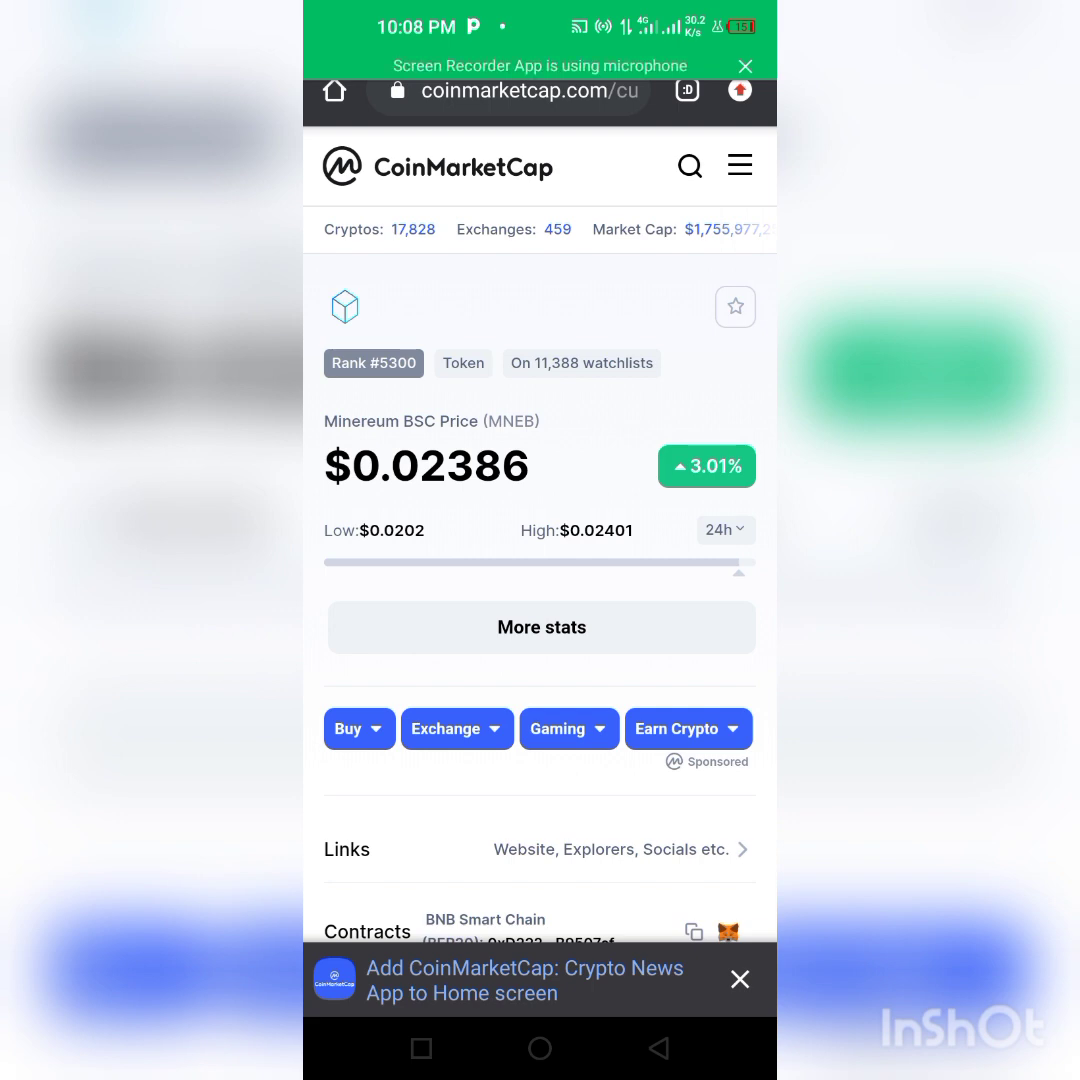
pyautogui.scroll(-1, 540, 600)
pyautogui.scroll(1, 540, 600)
pyautogui.scroll(-1, 540, 600)
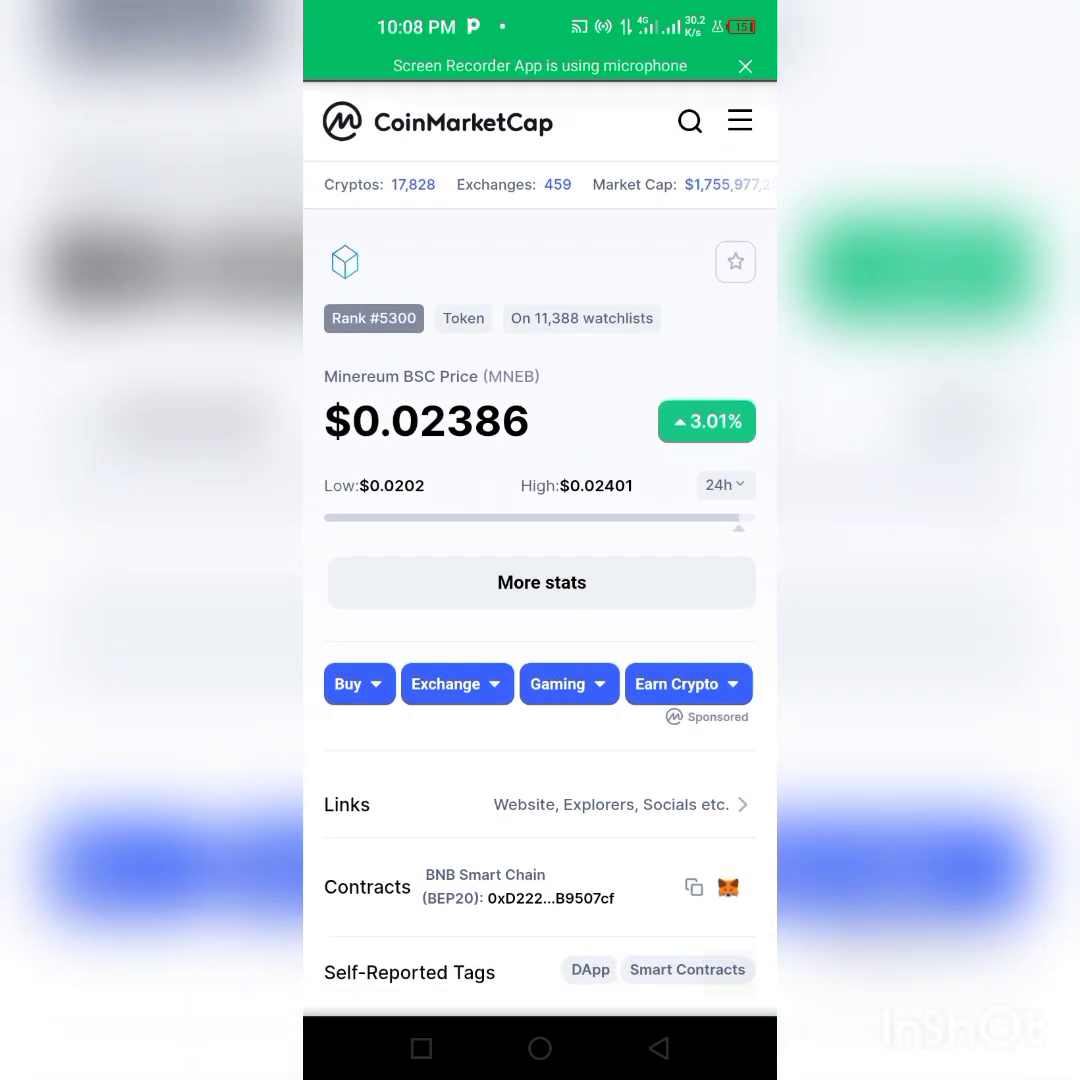
pyautogui.scroll(-2, 540, 600)
pyautogui.scroll(3, 540, 600)
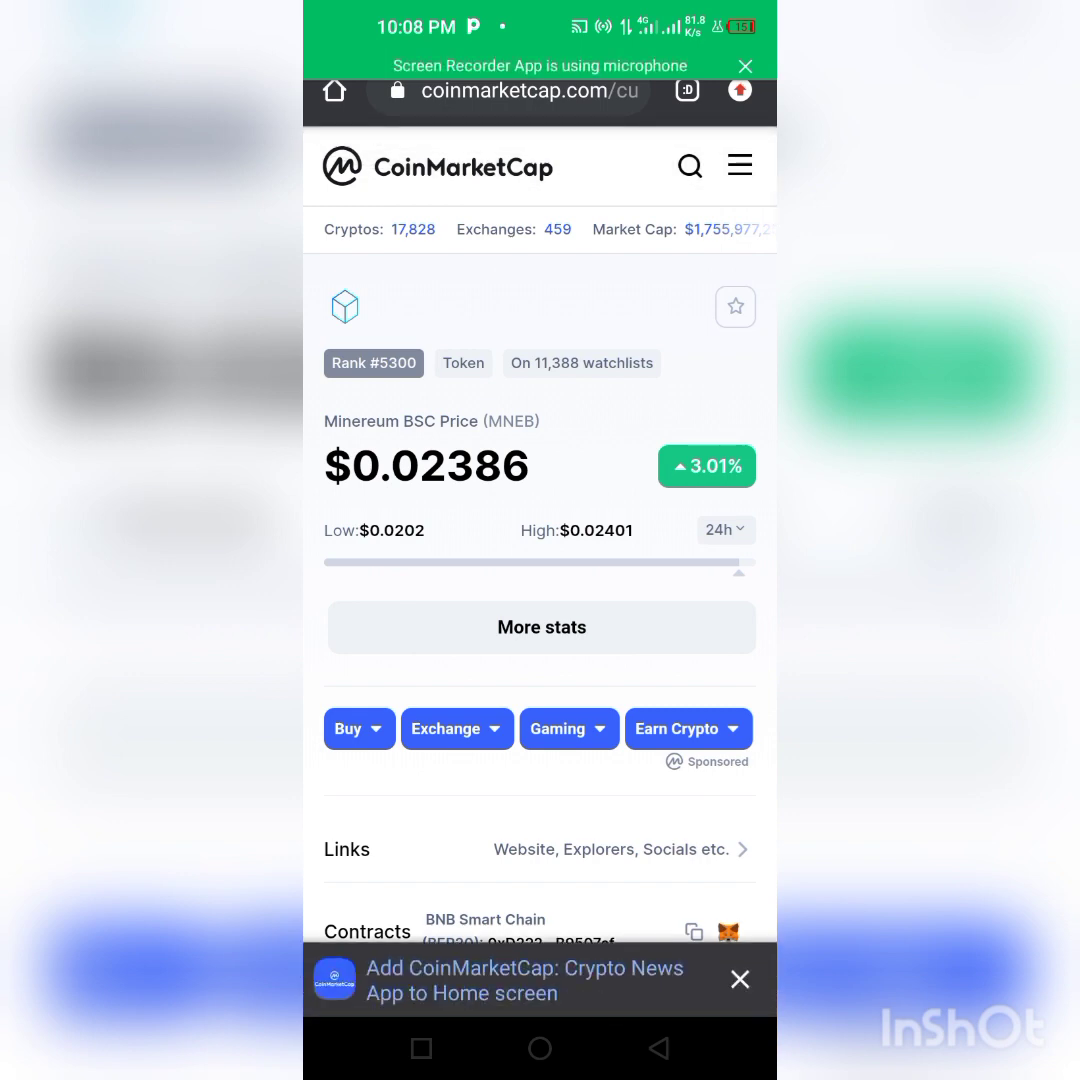
# Step: Reload coinmarketcap.com, search Minereum and reopen the Minereum BSC coin page
pyautogui.click(530, 90)
pyautogui.write('coin')
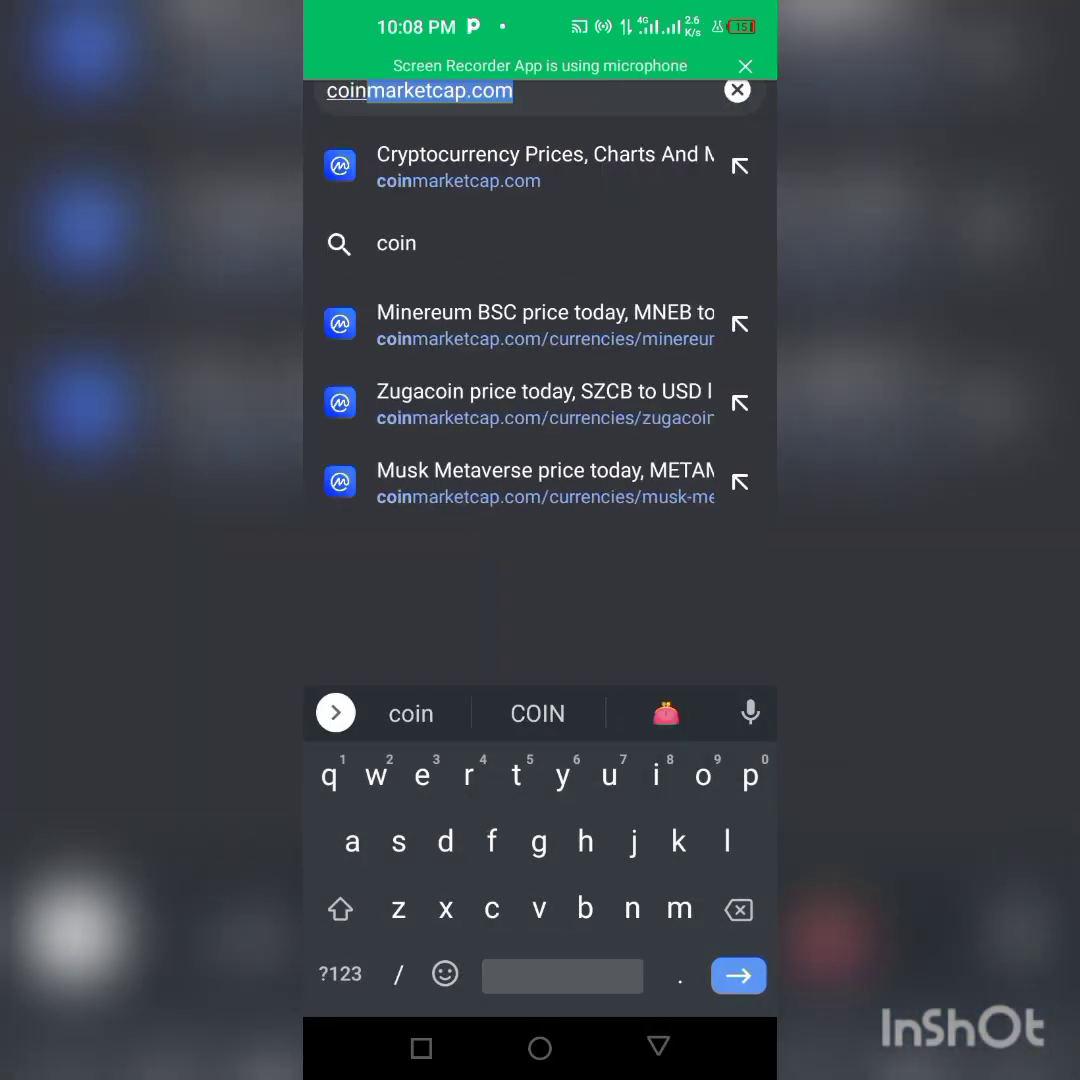
pyautogui.write('ma')
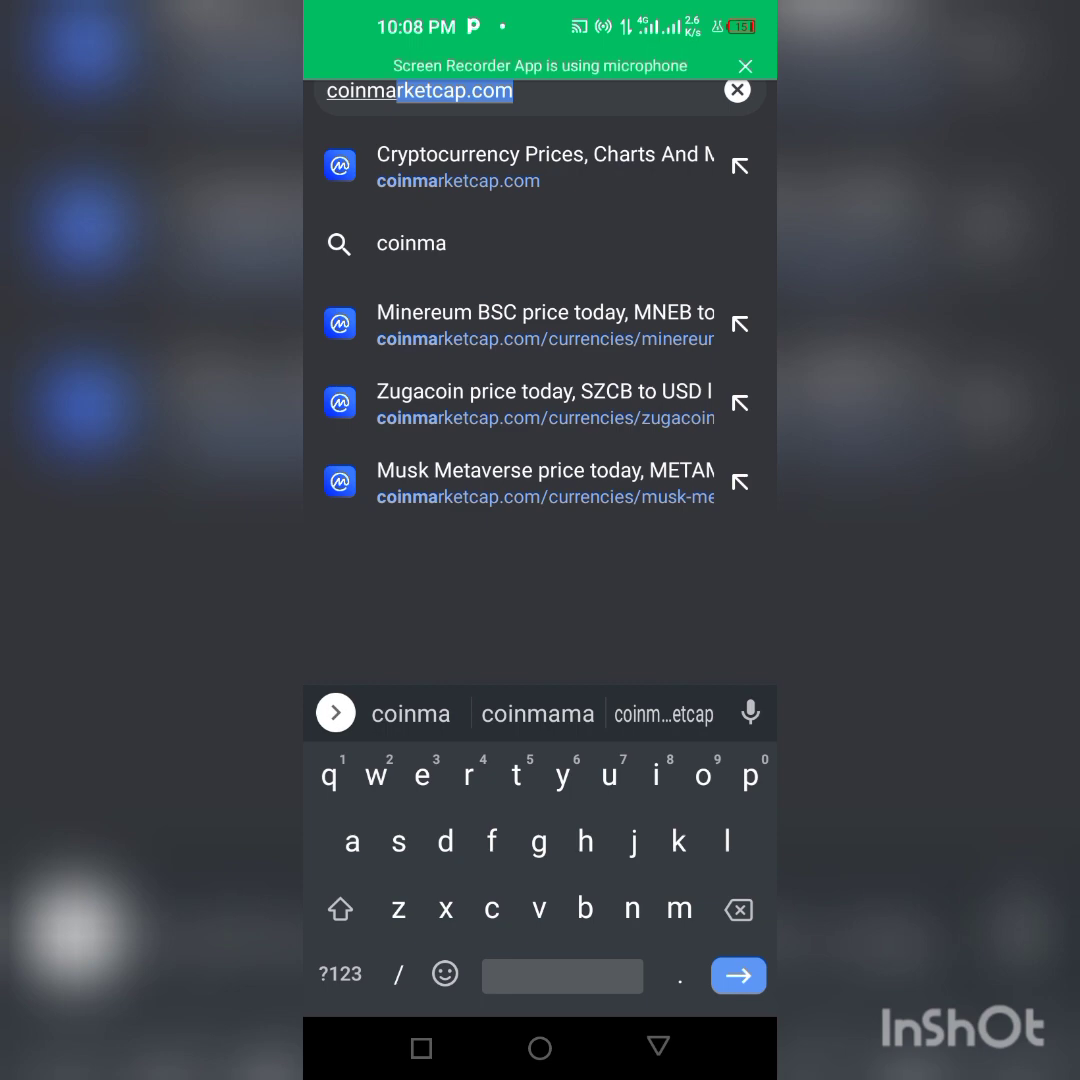
pyautogui.press('Return')
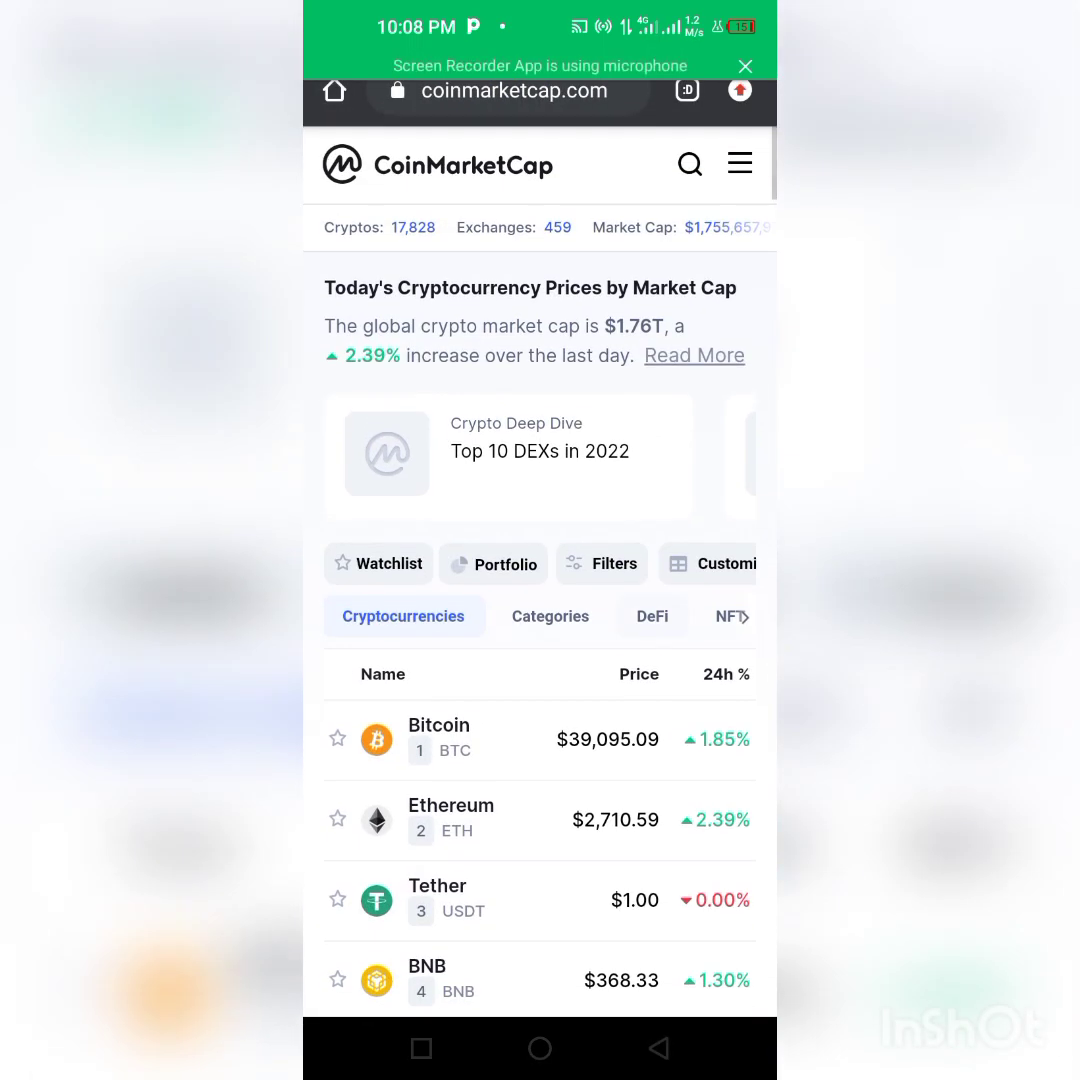
pyautogui.click(690, 165)
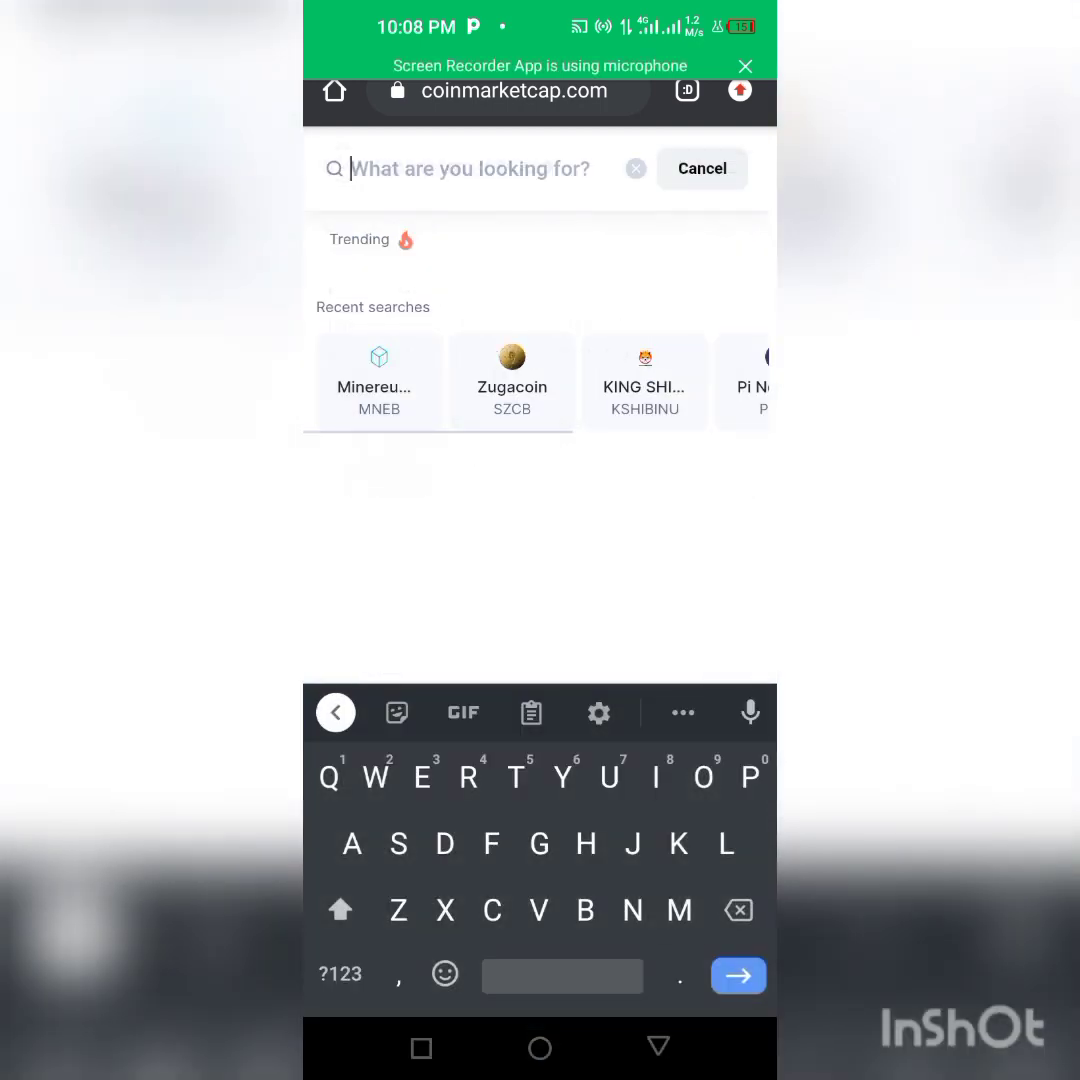
pyautogui.write('Mine')
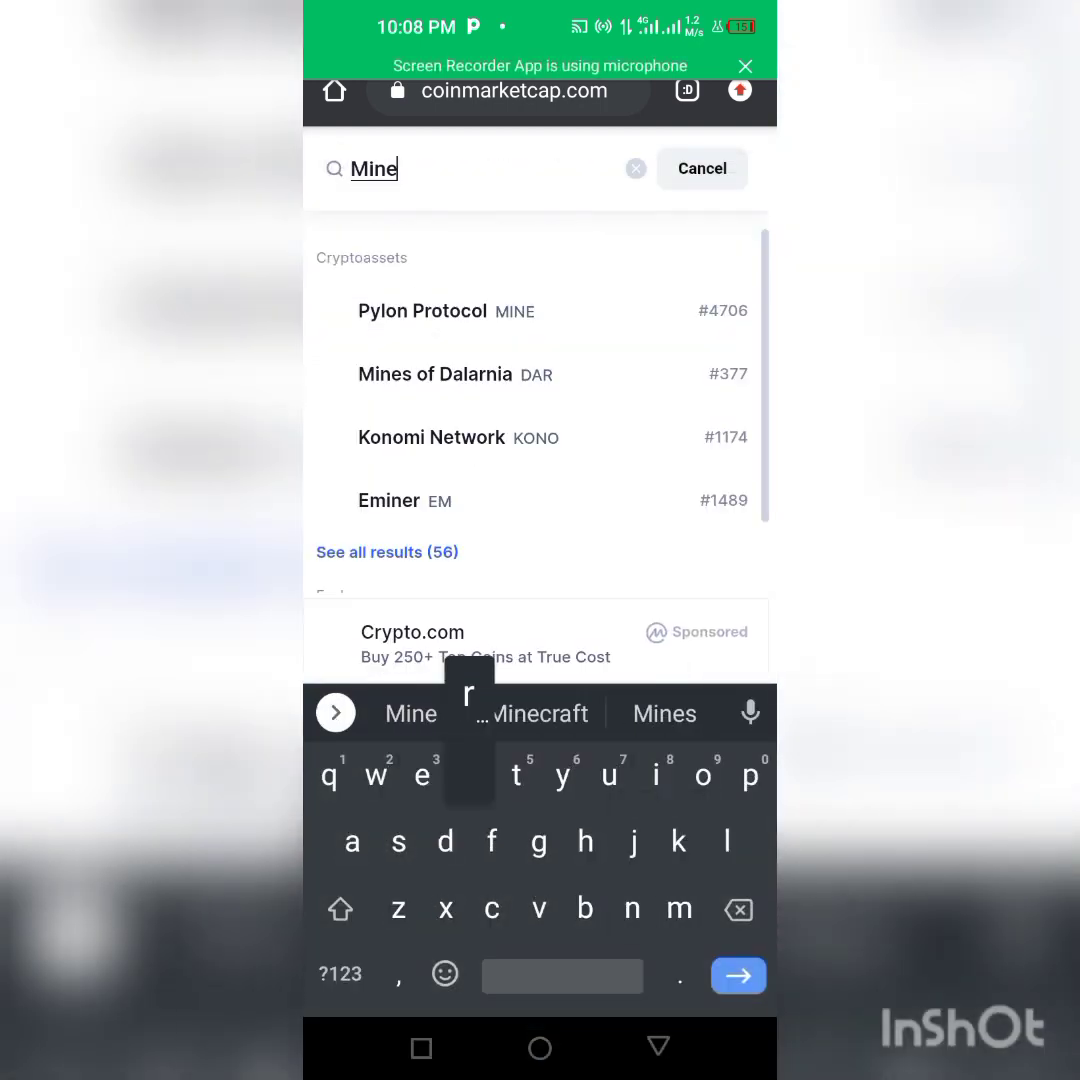
pyautogui.write('reum')
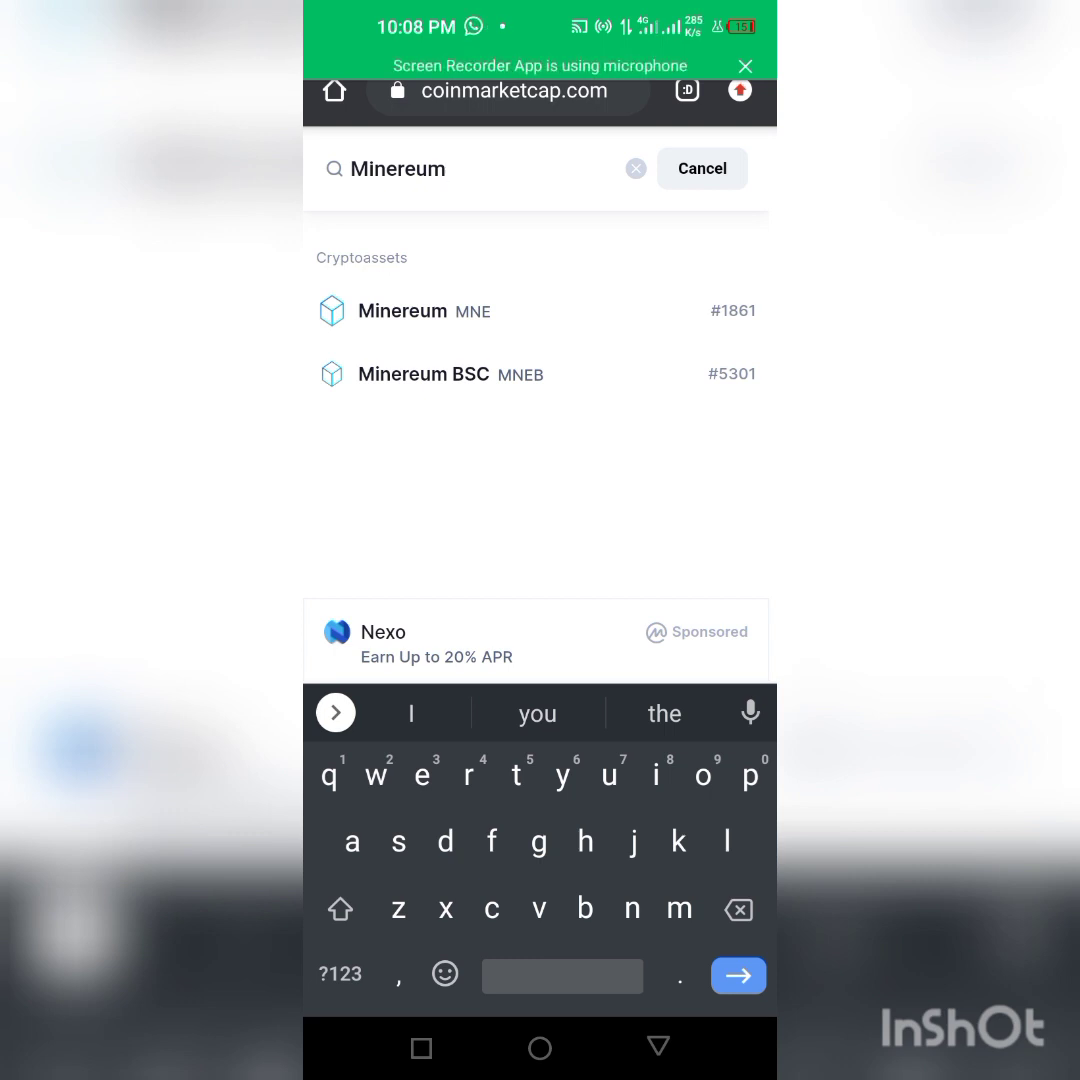
pyautogui.click(423, 374)
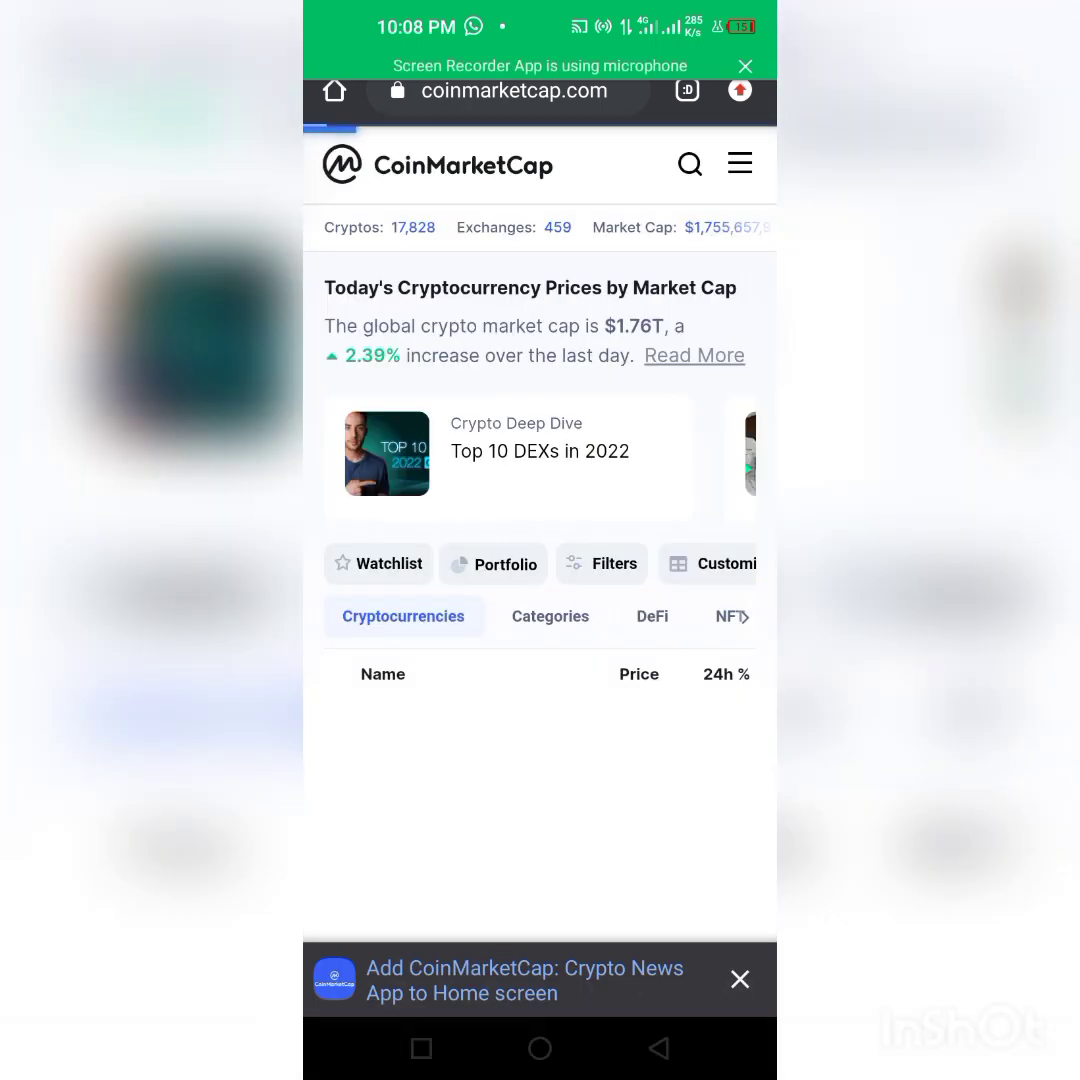
pyautogui.scroll(-4, 540, 550)
pyautogui.scroll(-2, 540, 550)
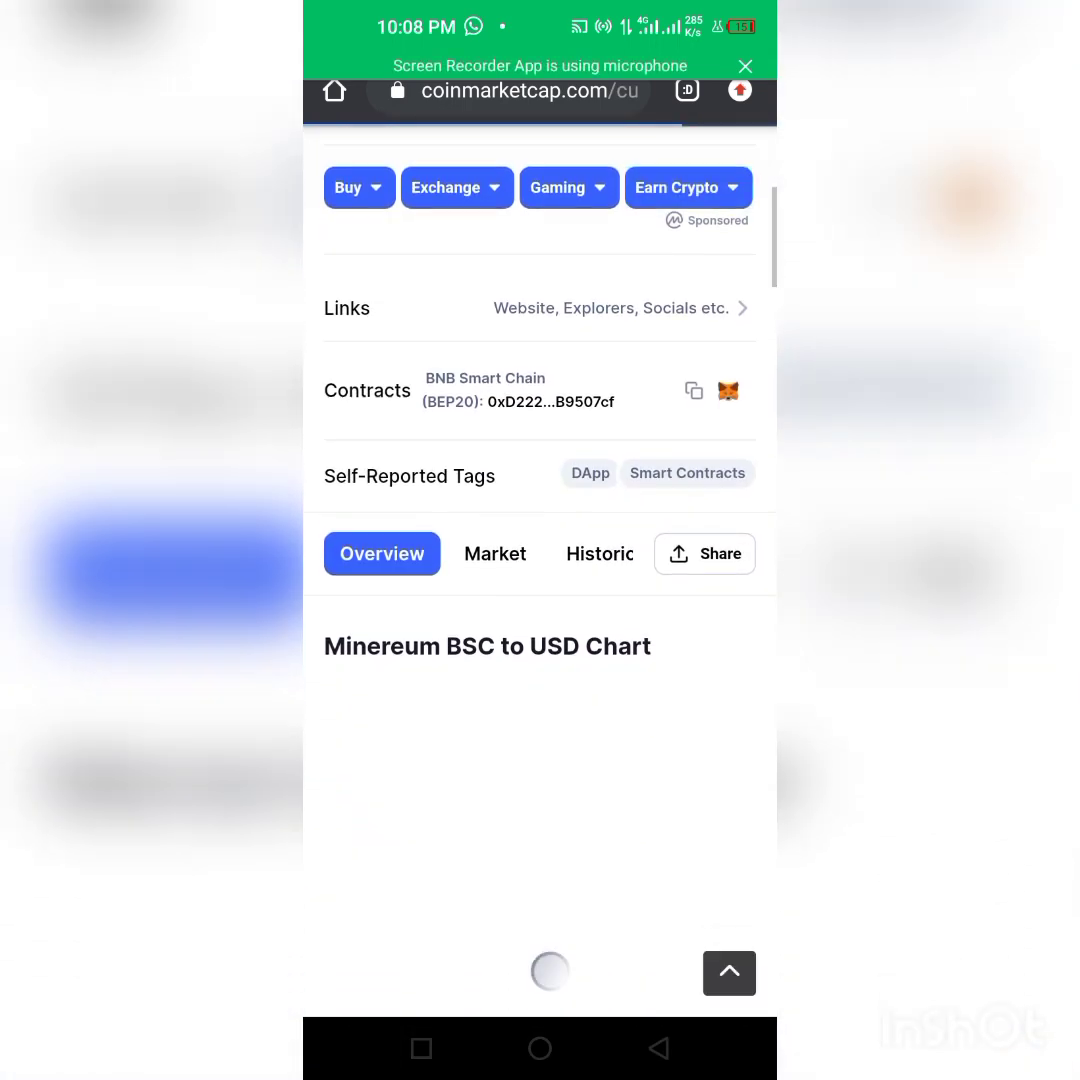
# Step: Copy the MNEB BNB Smart Chain contract address and bring up recent apps
pyautogui.click(694, 392)
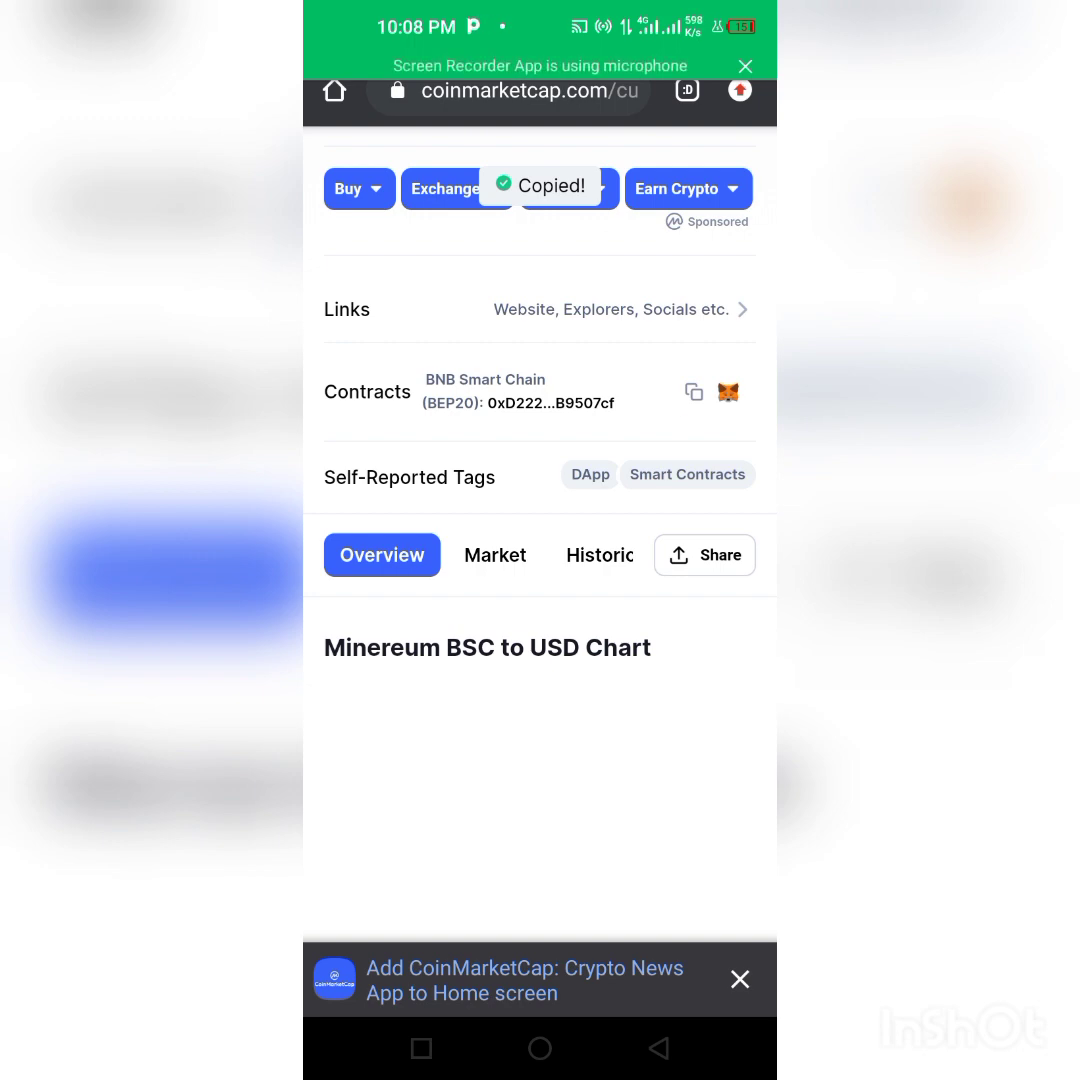
pyautogui.click(421, 1048)
# Step: Return to bSwap and paste the MNEB contract address into the from-token search
pyautogui.moveTo(420, 500); pyautogui.dragTo(760, 500)
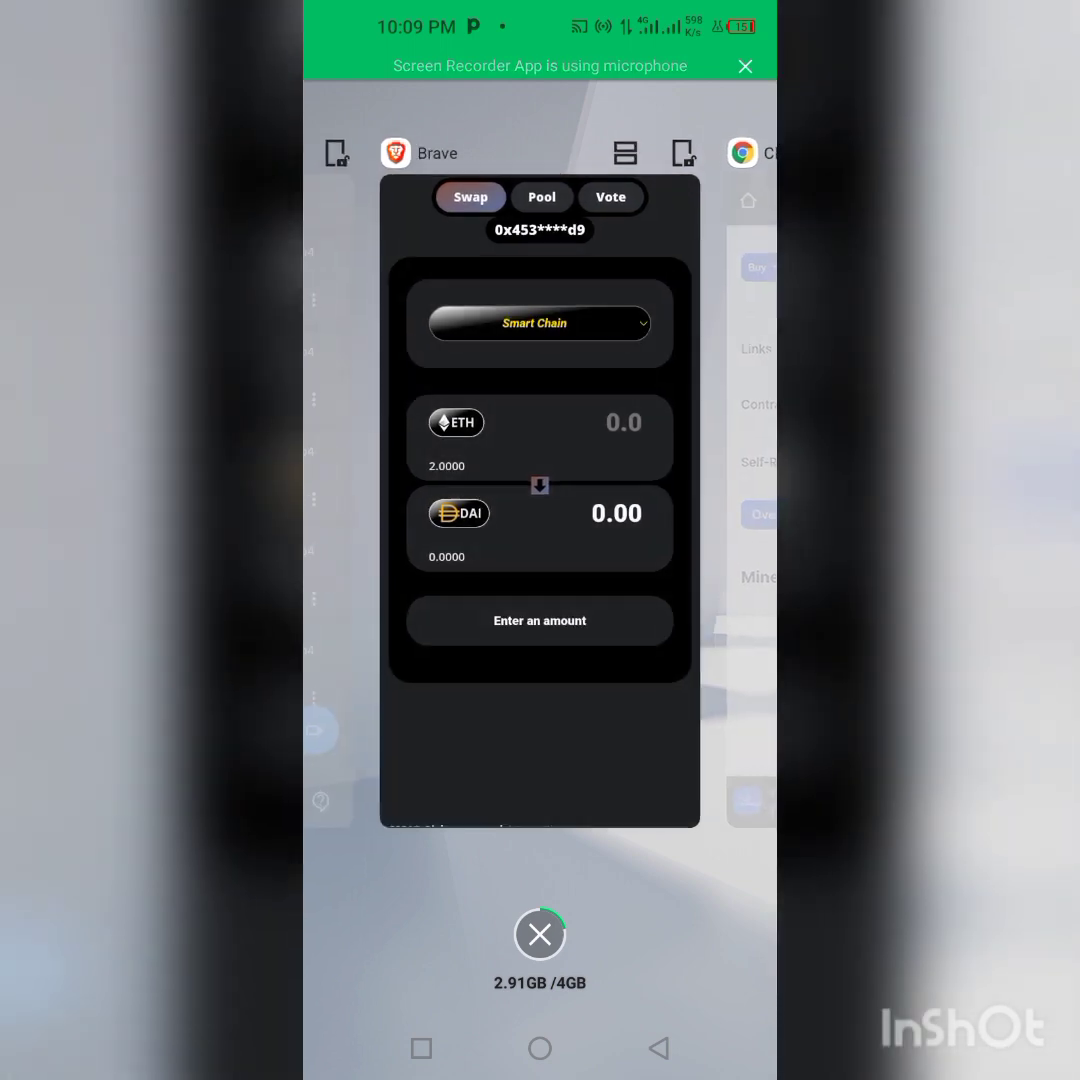
pyautogui.click(540, 720)
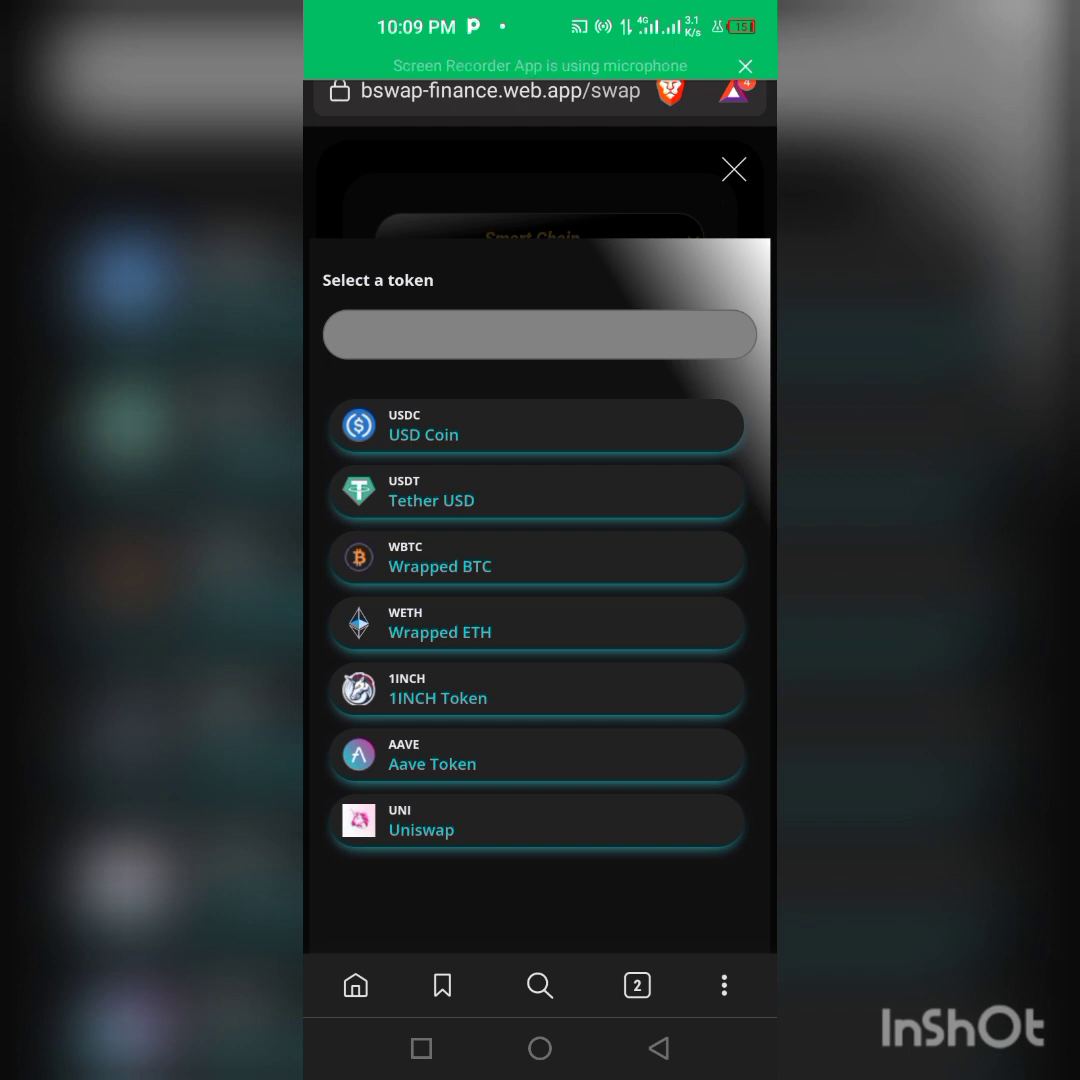
pyautogui.click(355, 334)
pyautogui.click(378, 280)
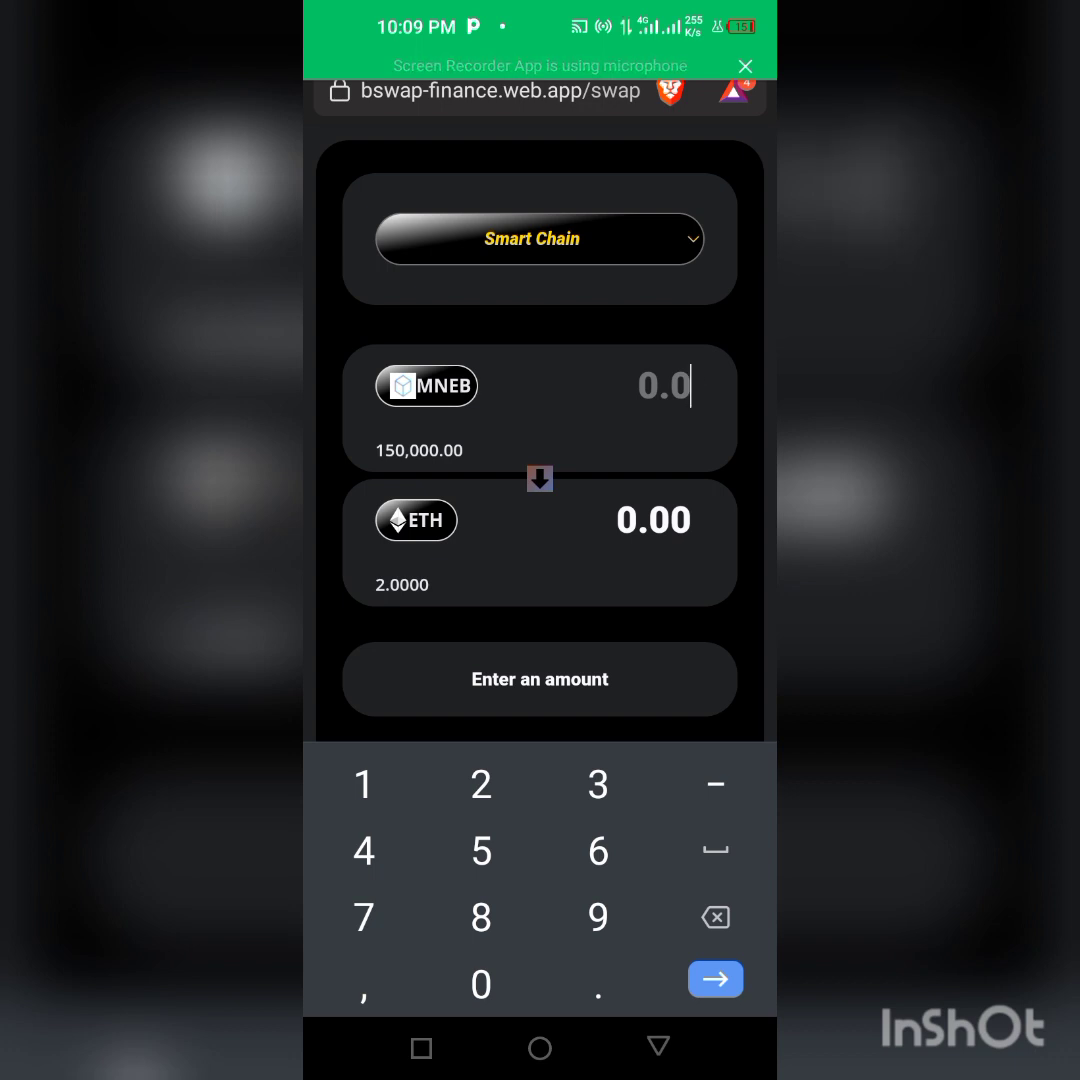
pyautogui.write('420')
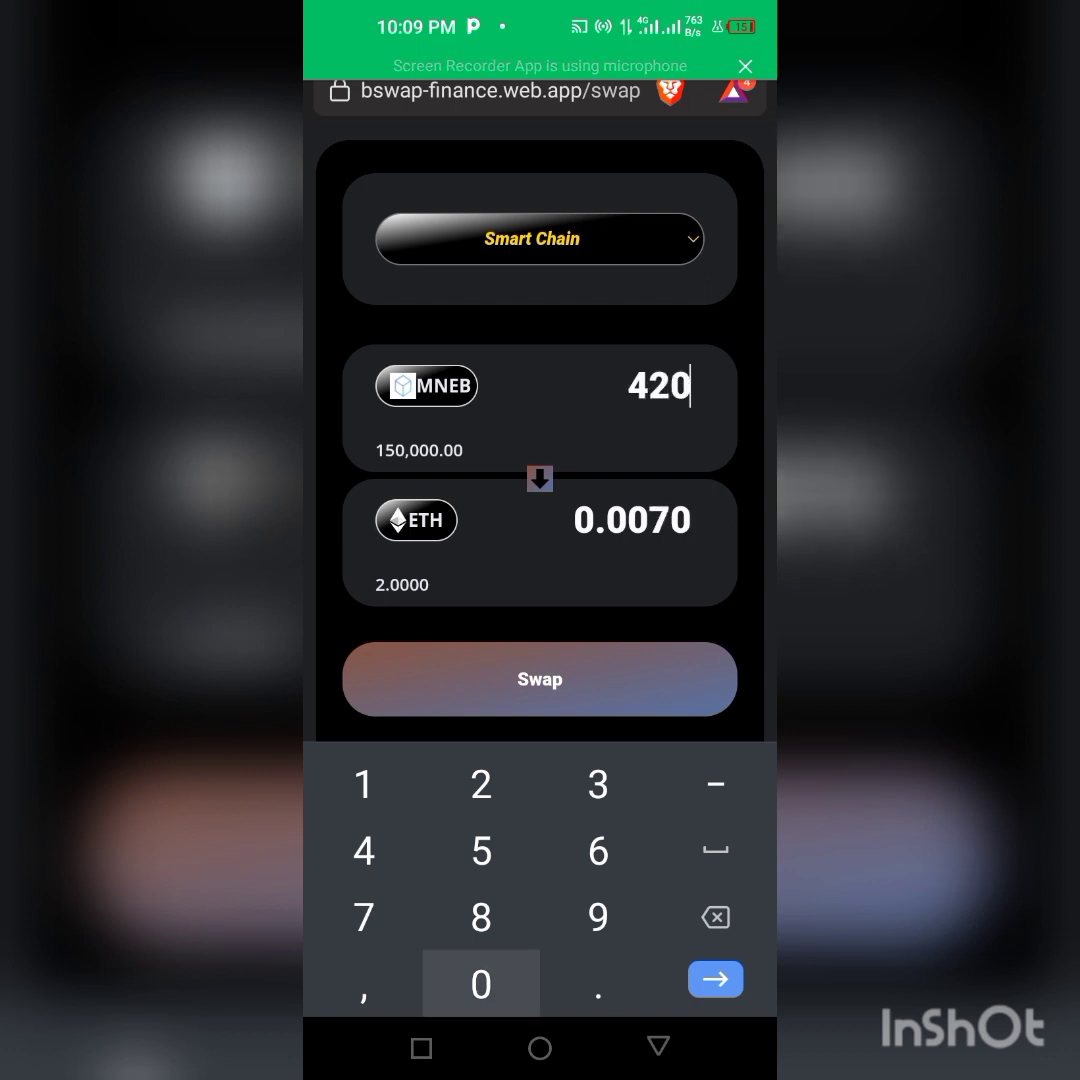
pyautogui.write('0')
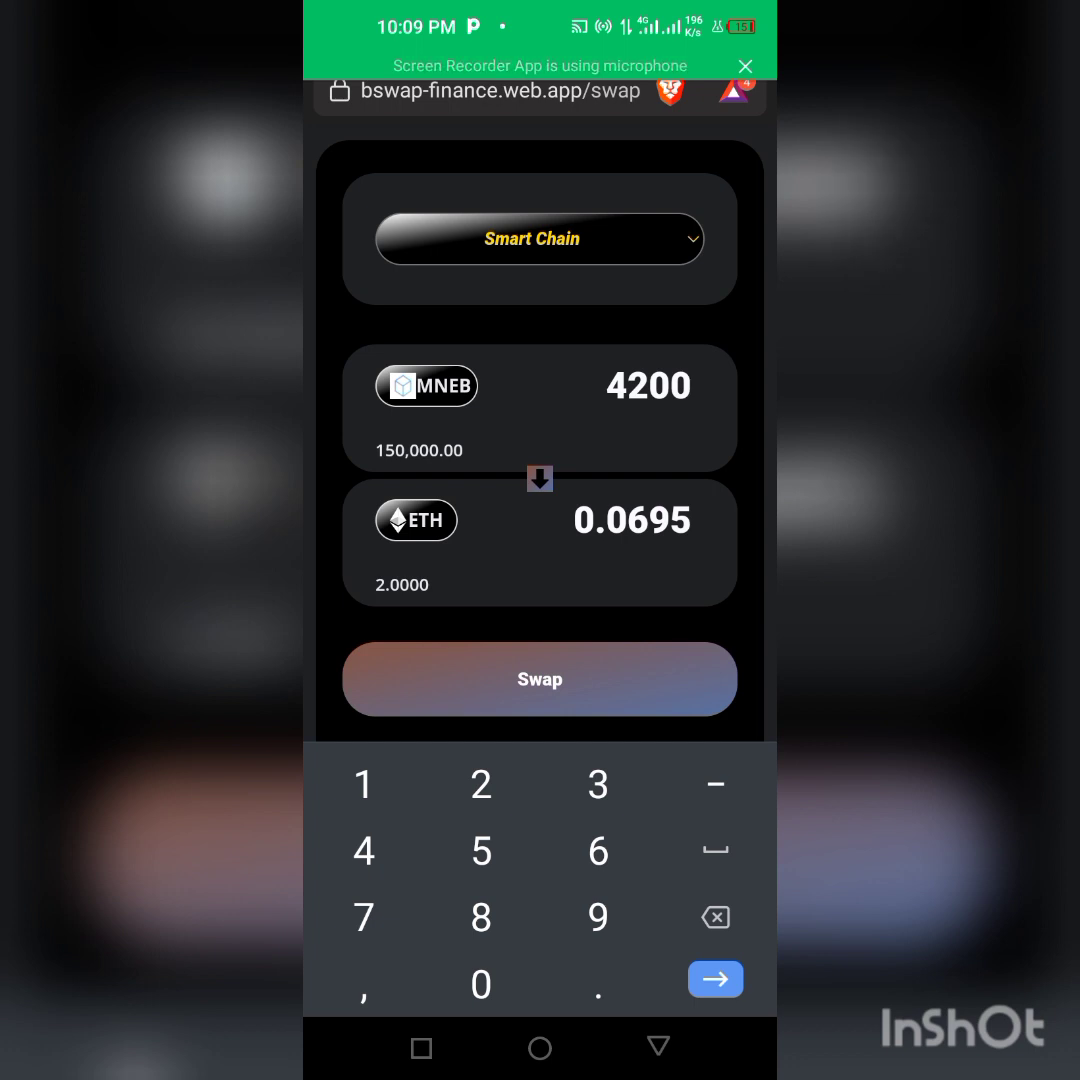
# Step: Correct the MNEB amount so it reads 45000, quoting 0.7451 ETH
pyautogui.press('BackSpace')
pyautogui.press('BackSpace')
pyautogui.press('BackSpace')
pyautogui.write('5')
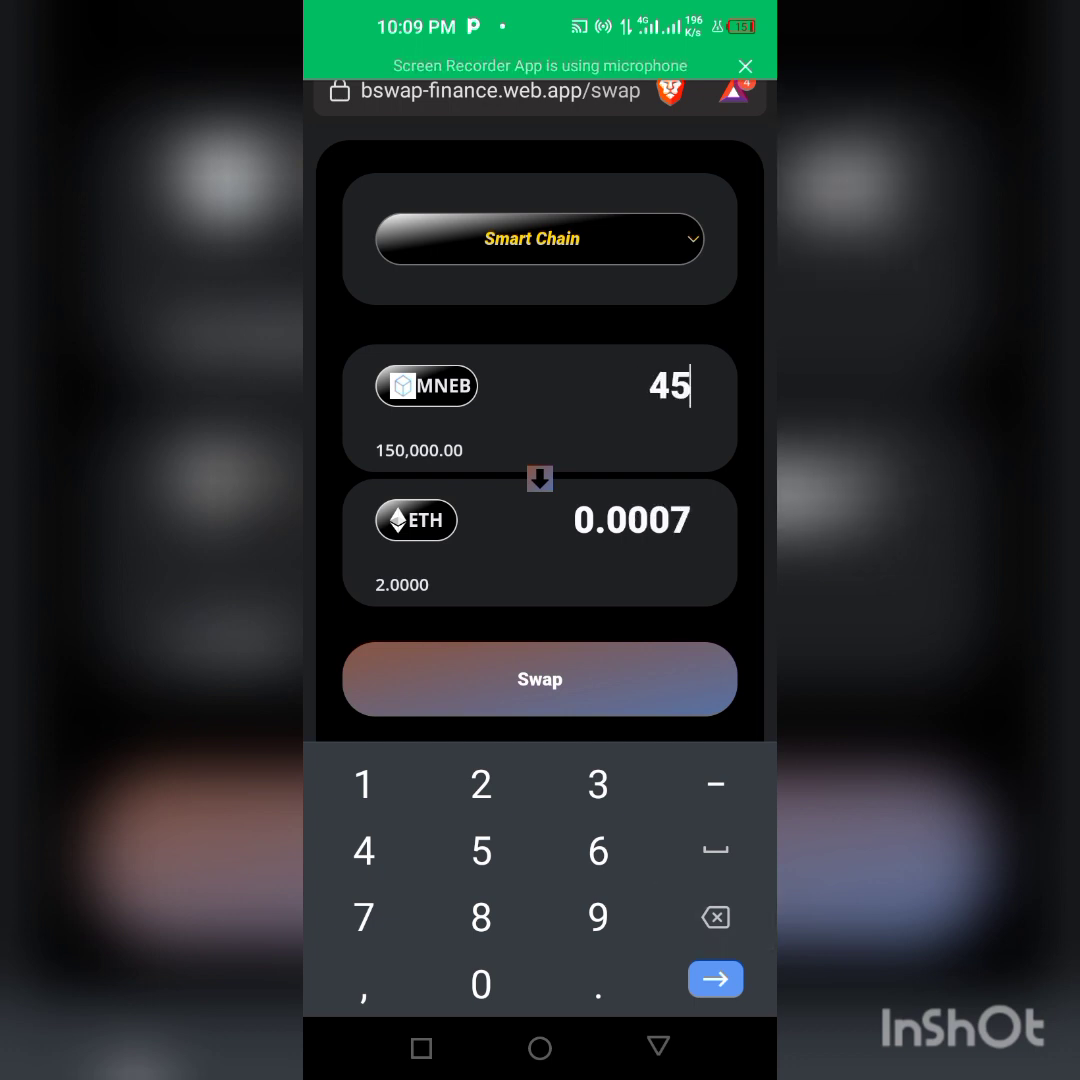
pyautogui.write('00')
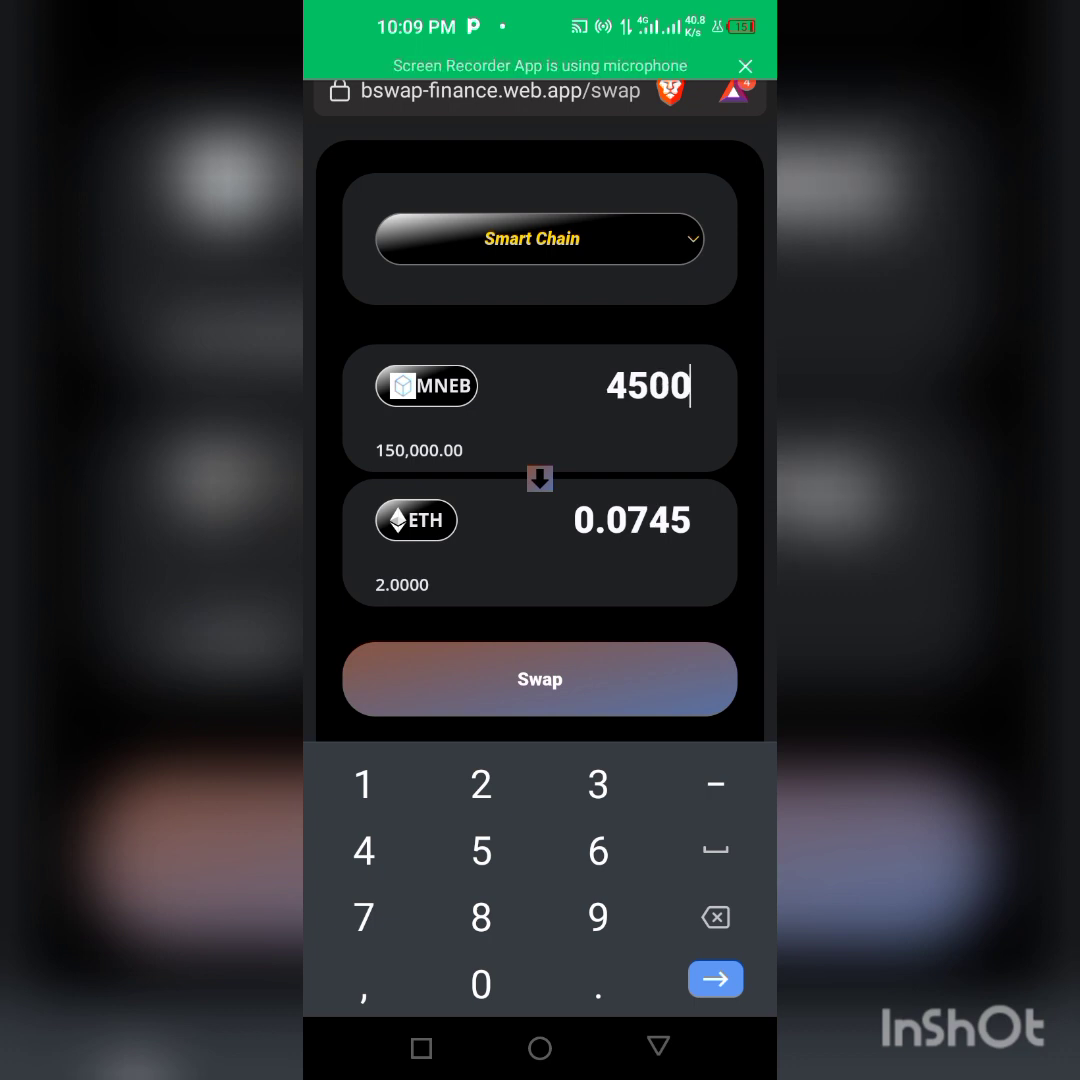
pyautogui.write('0')
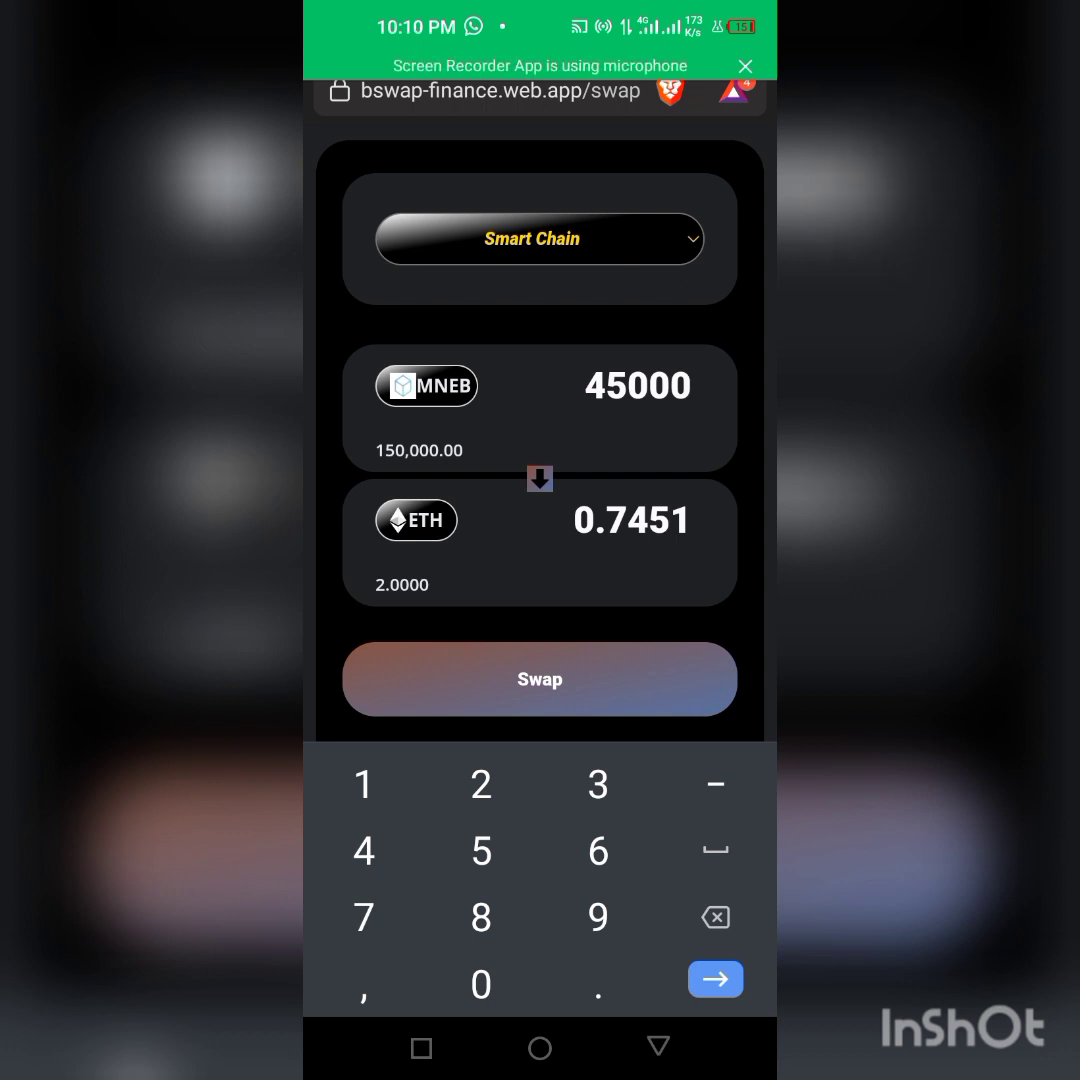
pyautogui.scroll(-5, 540, 450)
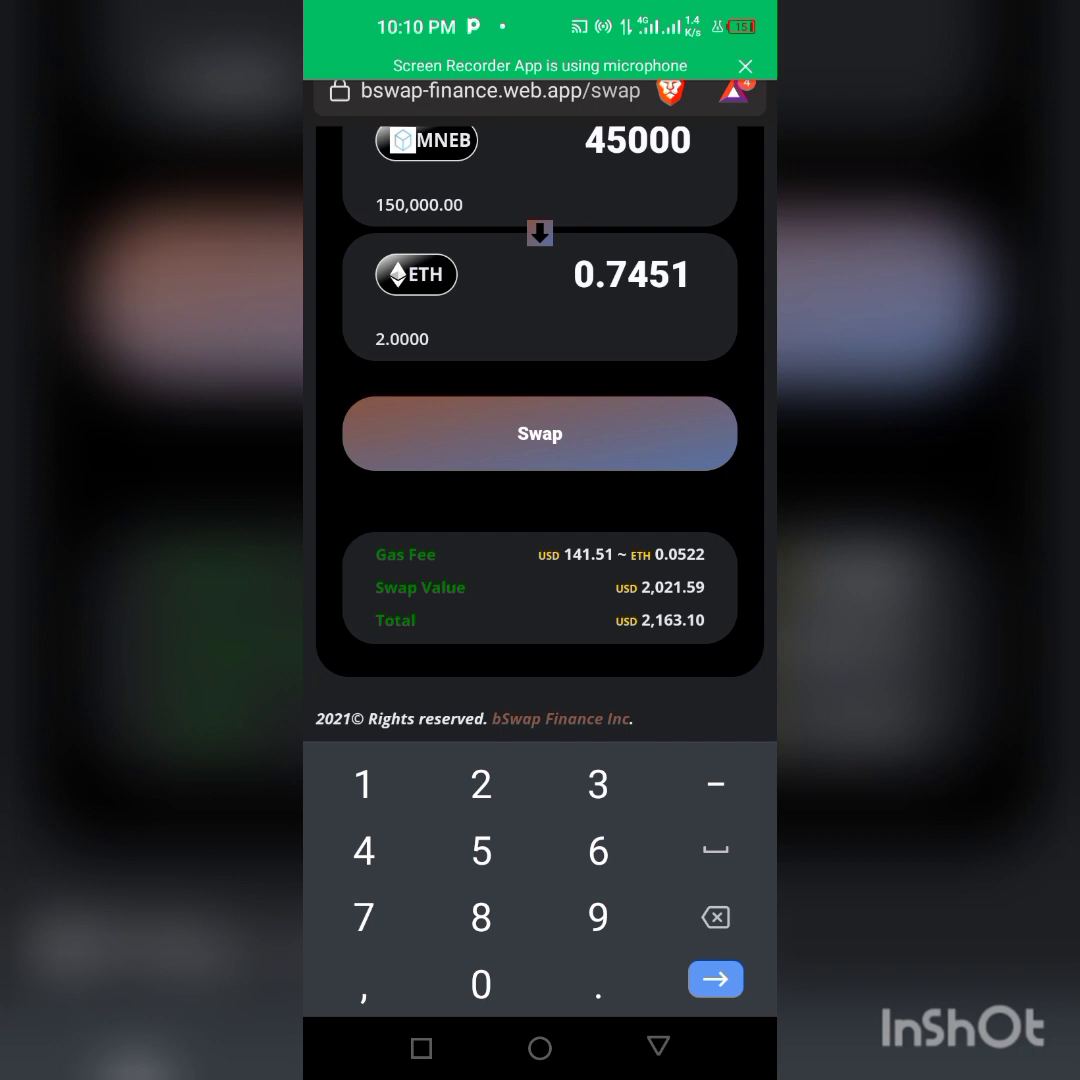
pyautogui.scroll(1, 540, 430)
pyautogui.scroll(1, 540, 430)
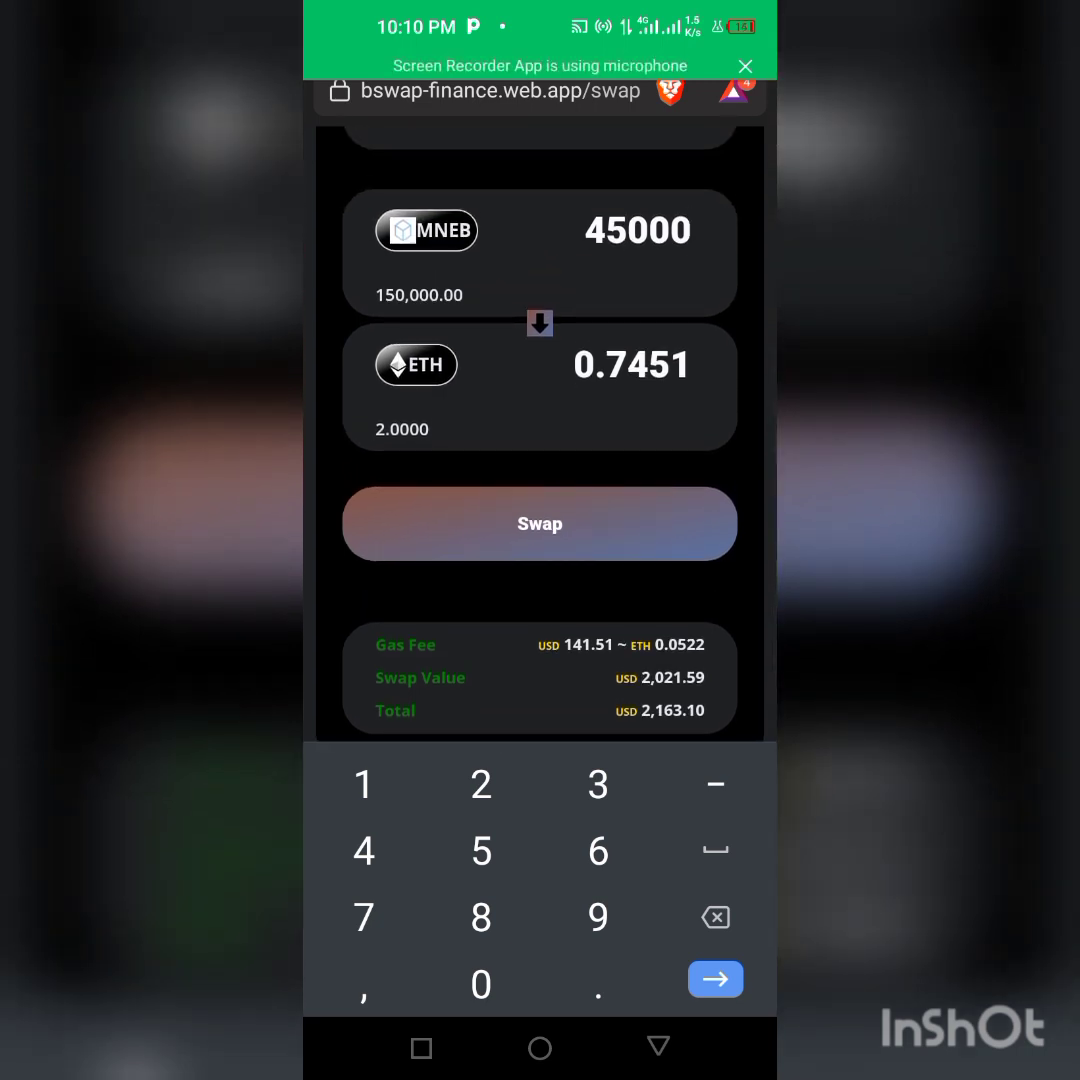
pyautogui.scroll(1, 540, 430)
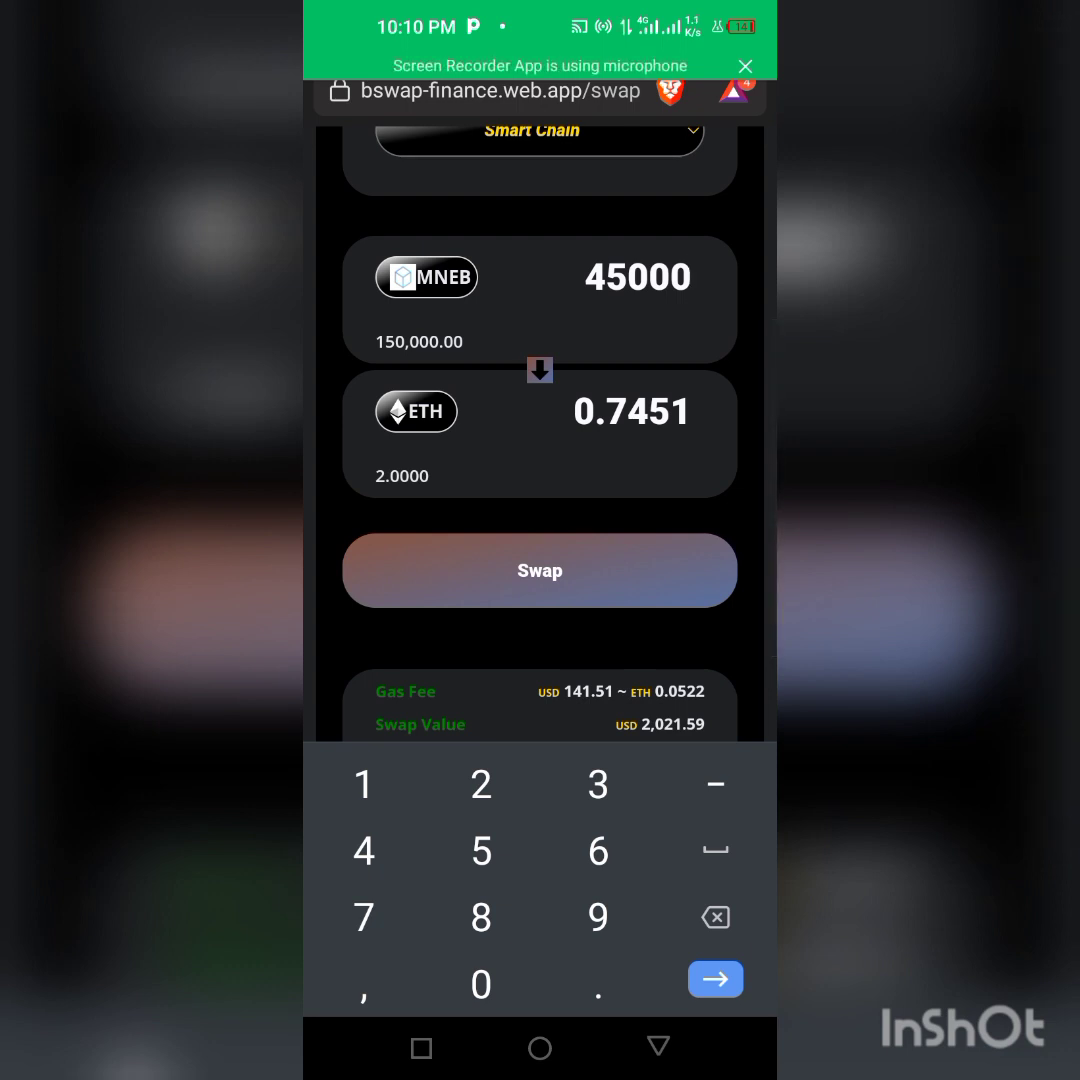
pyautogui.scroll(-2, 540, 430)
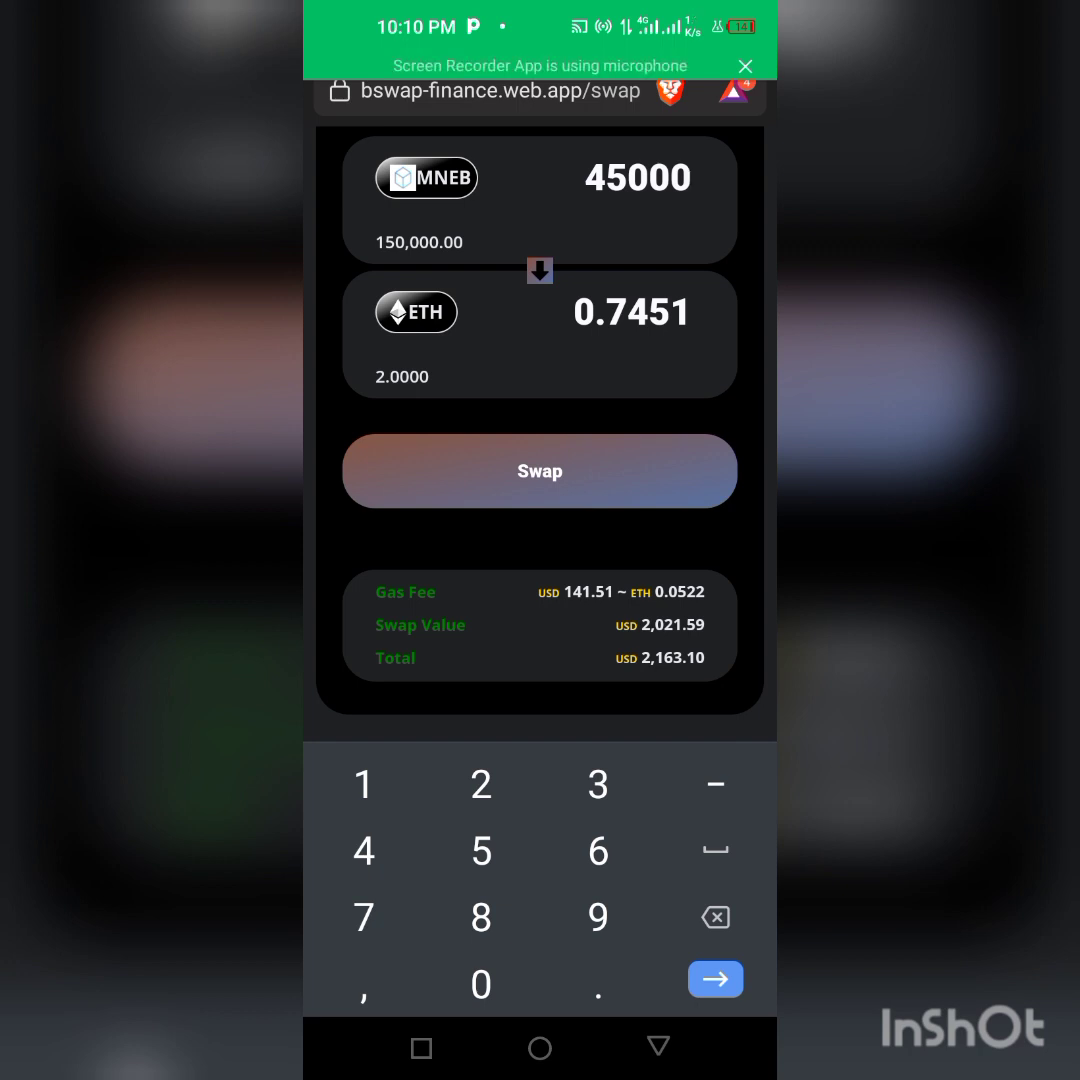
# Step: Submit the 45000 MNEB to ETH swap after reviewing gas fee and total
pyautogui.click(540, 471)
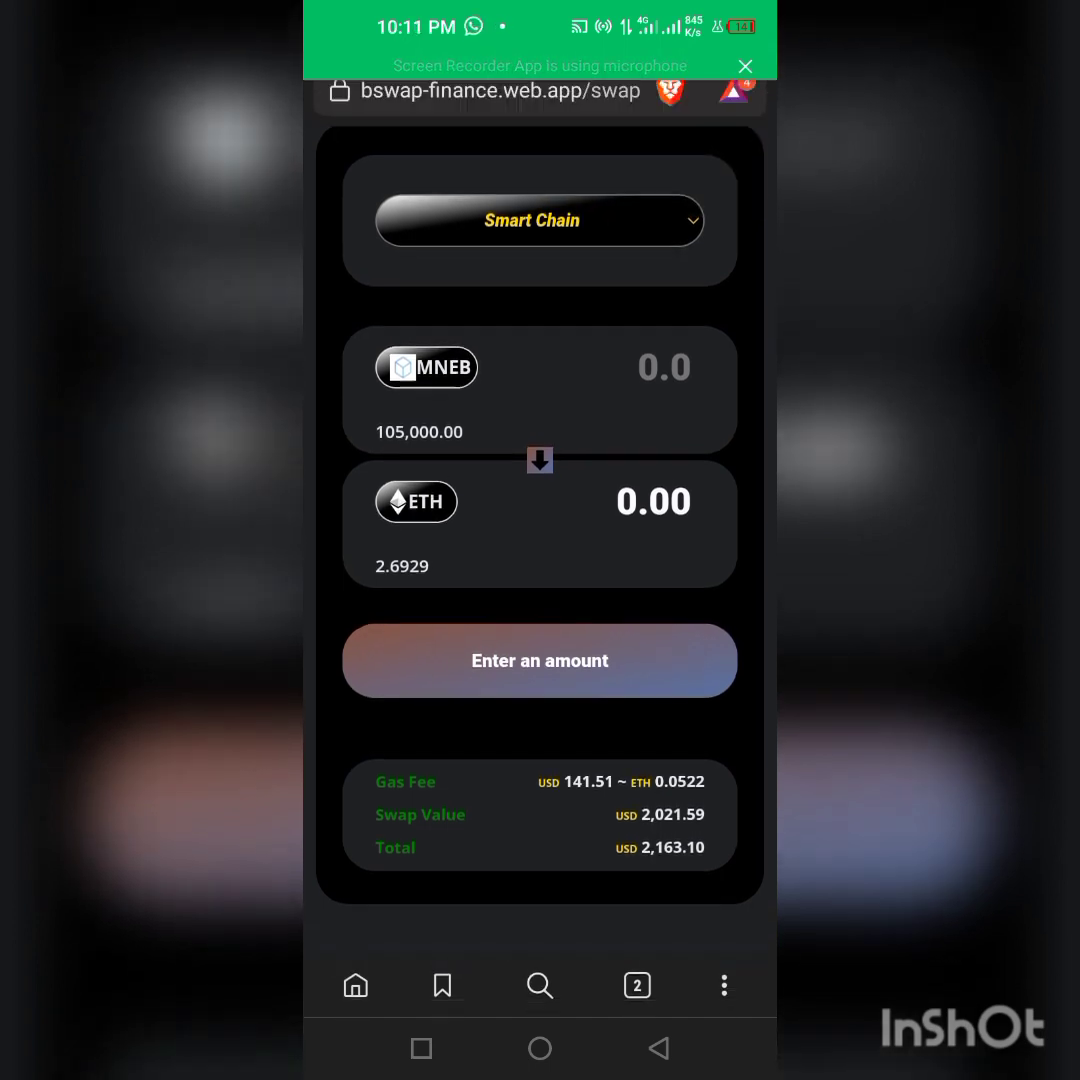
pyautogui.scroll(1, 540, 500)
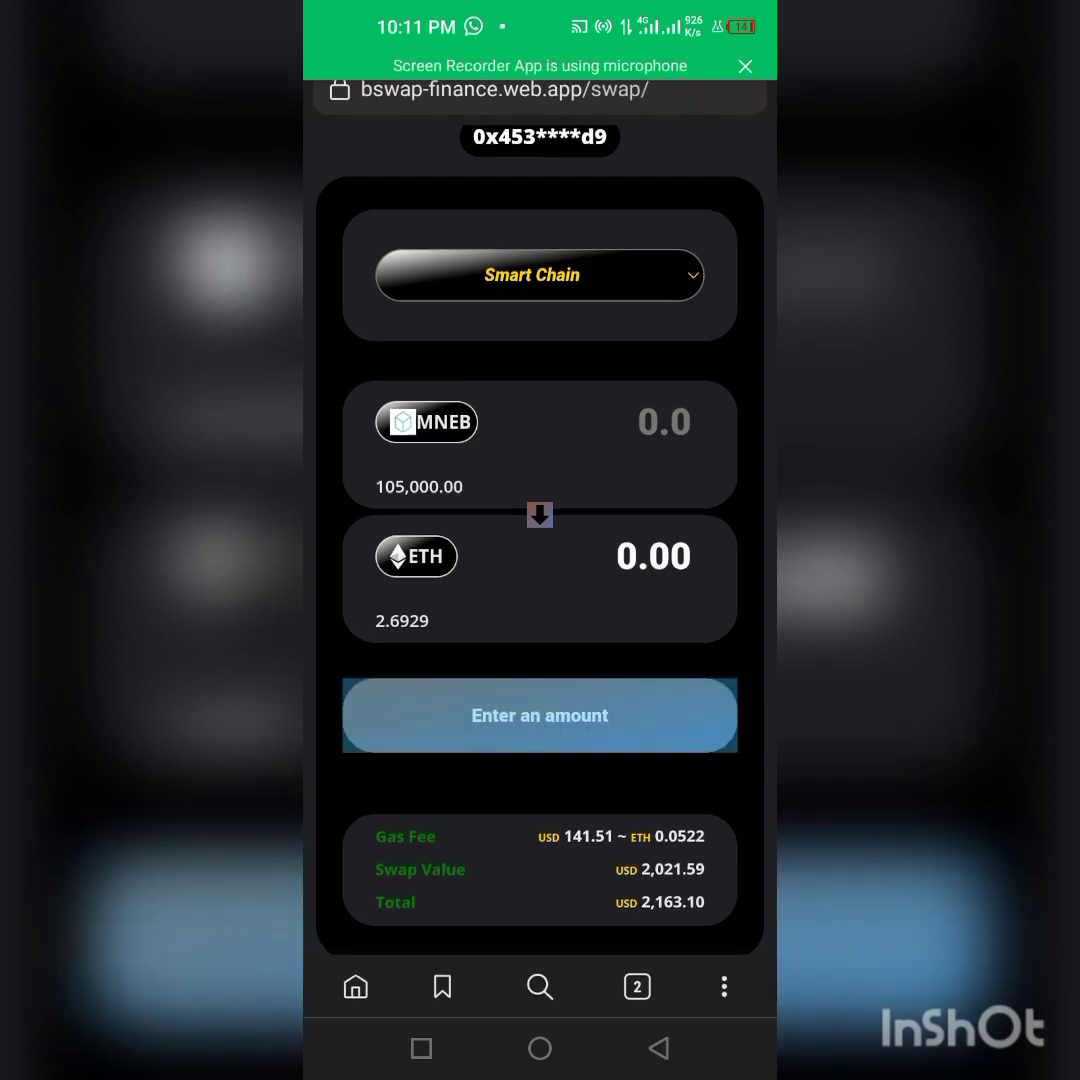
pyautogui.scroll(-2, 540, 600)
# Step: Leave bSwap for the Android app drawer after the swap shows 105,000.00 MNEB and 2.6929 ETH
pyautogui.click(540, 1048)
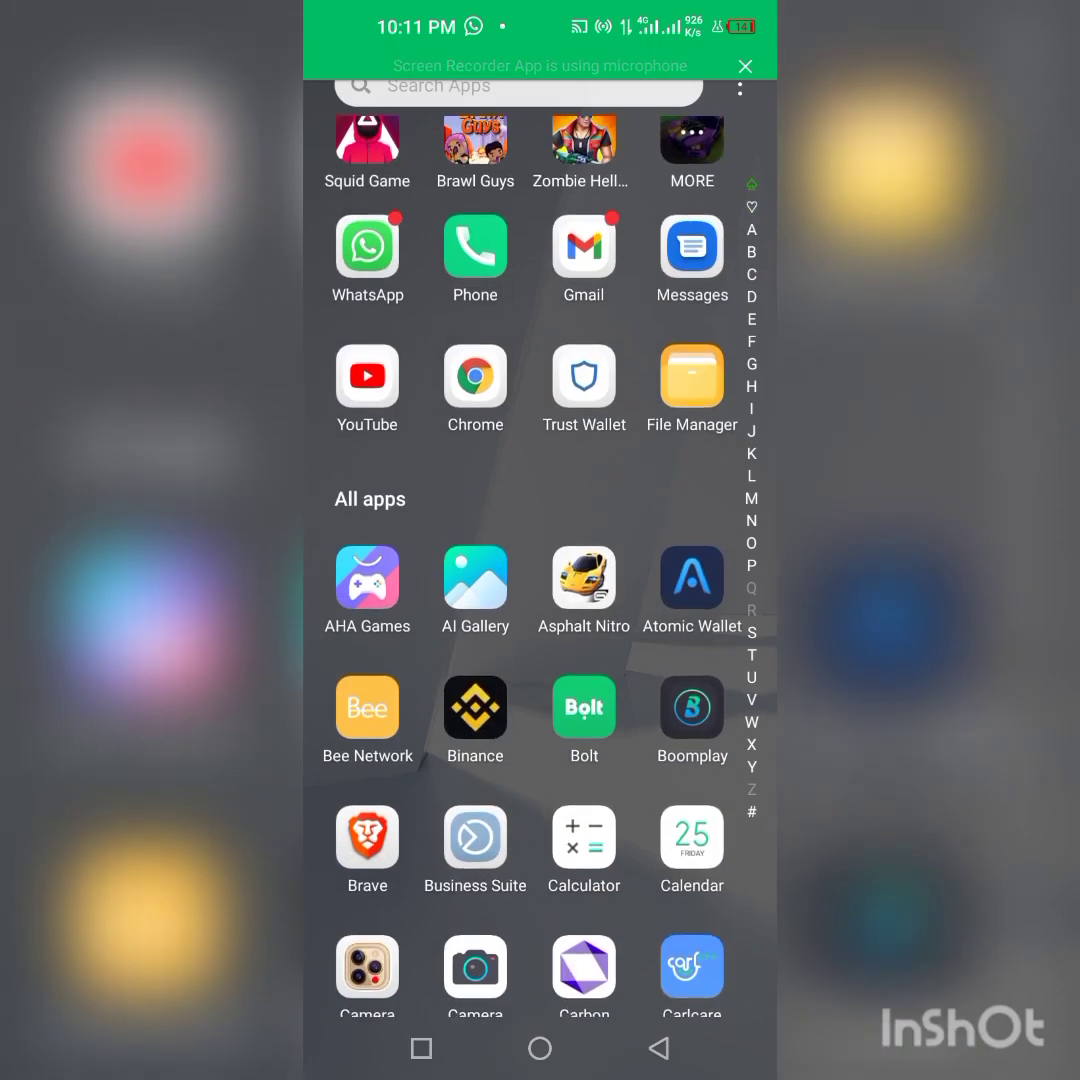
# Step: Launch Trust Wallet and view the Ethereum page showing 2.72795704 ETH (about $7,394.08)
pyautogui.click(565, 365)
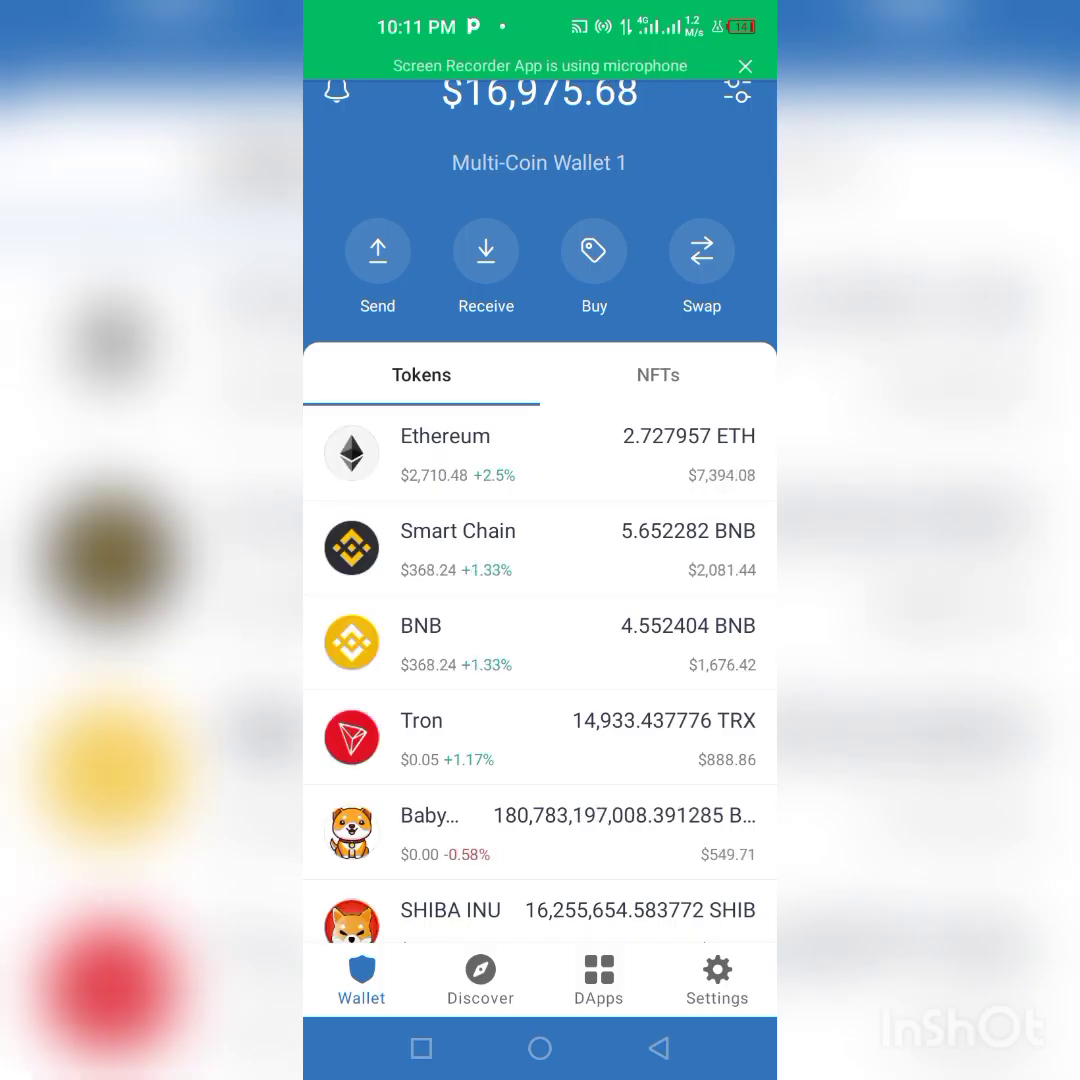
pyautogui.click(540, 455)
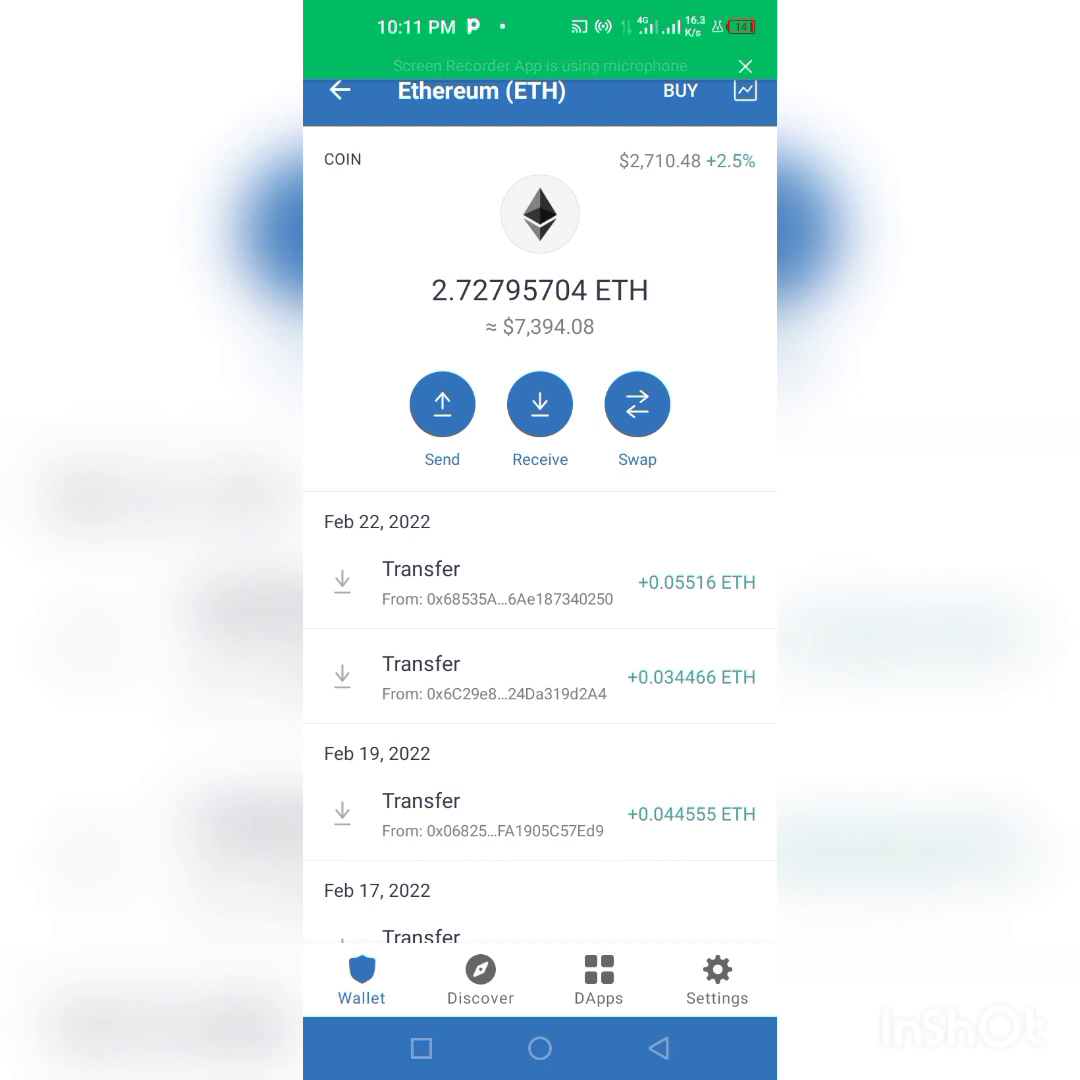
# Step: Fill an ETH send form with the pasted address and MAX amount, then abandon it for the app drawer
pyautogui.click(442, 404)
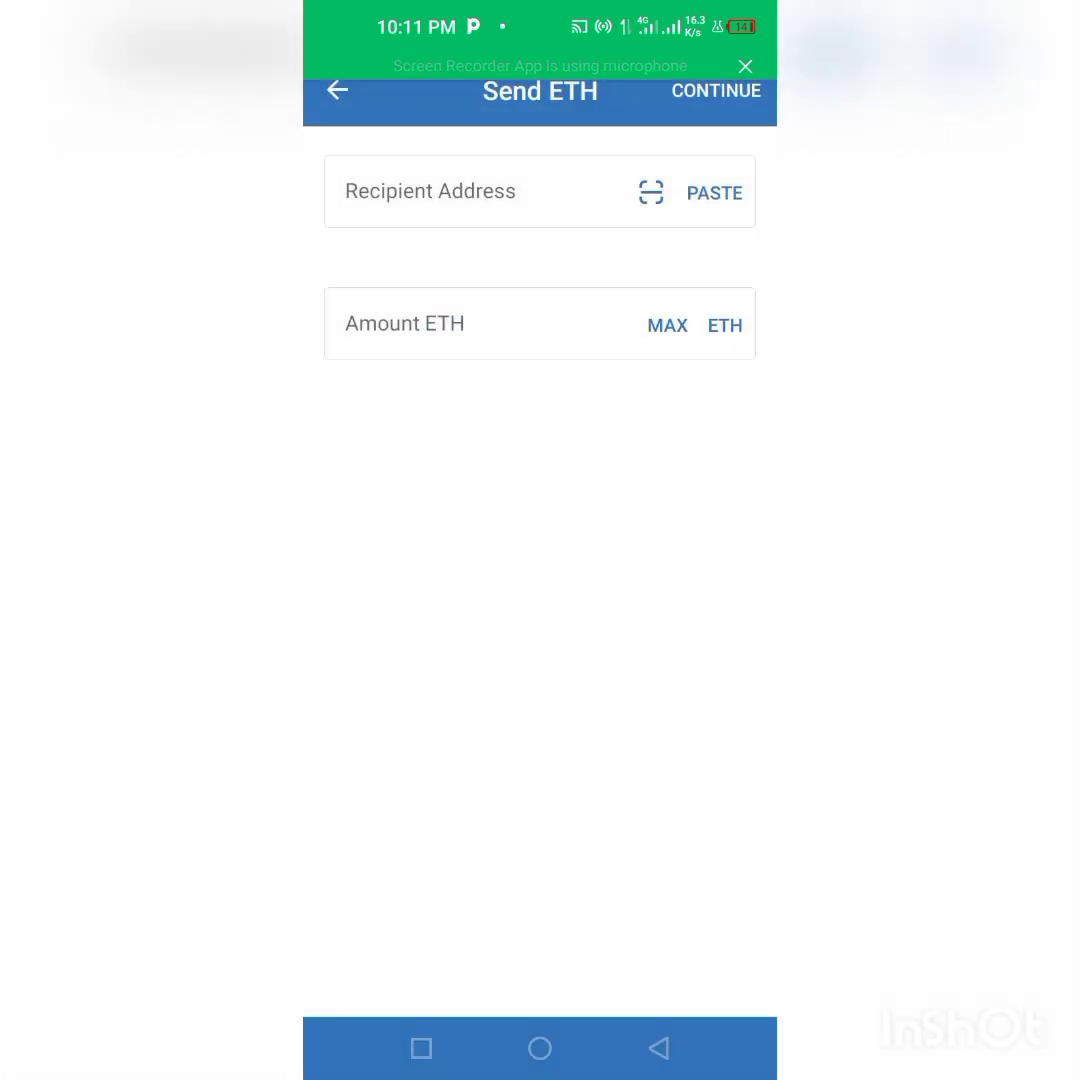
pyautogui.click(714, 192)
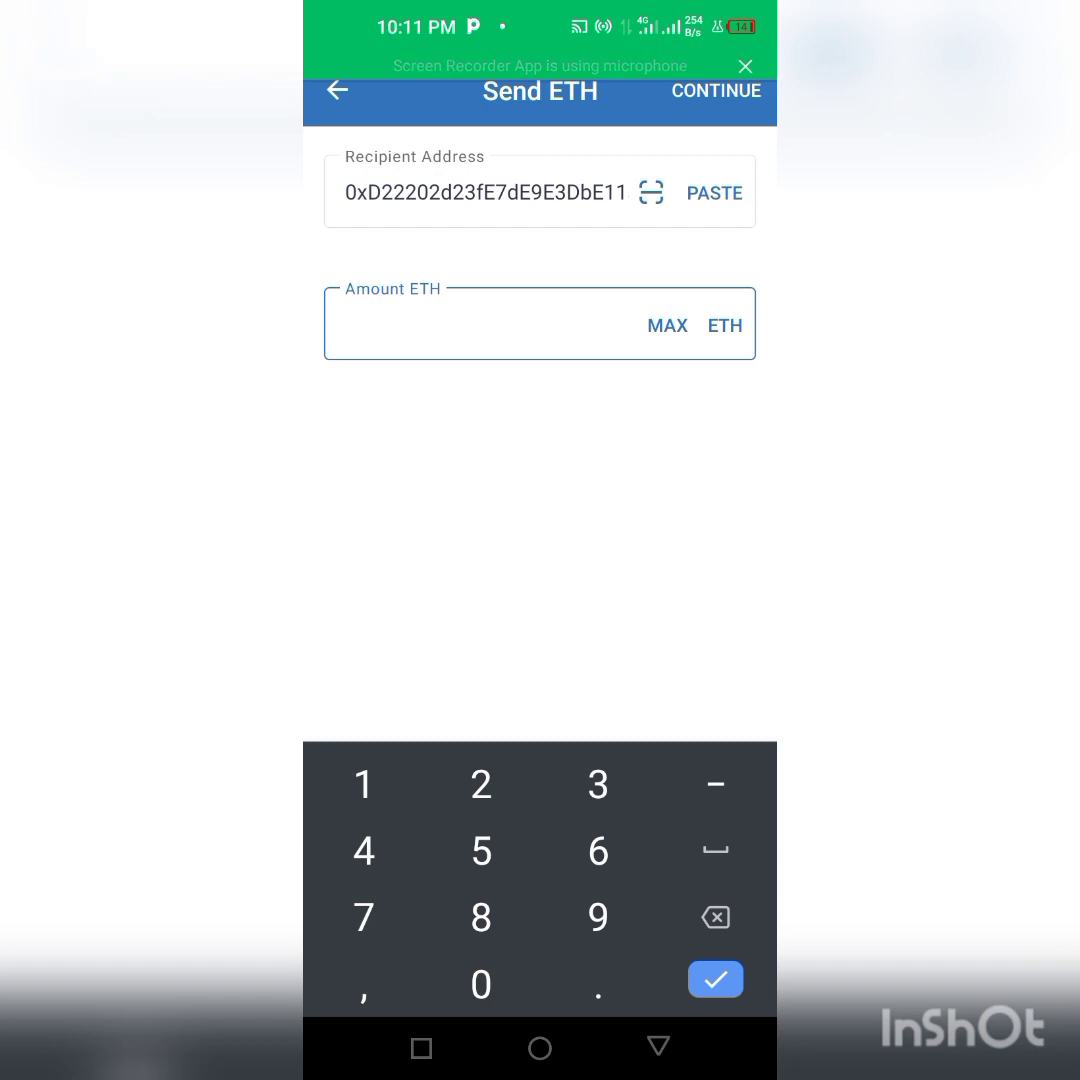
pyautogui.click(725, 325)
pyautogui.click(725, 325)
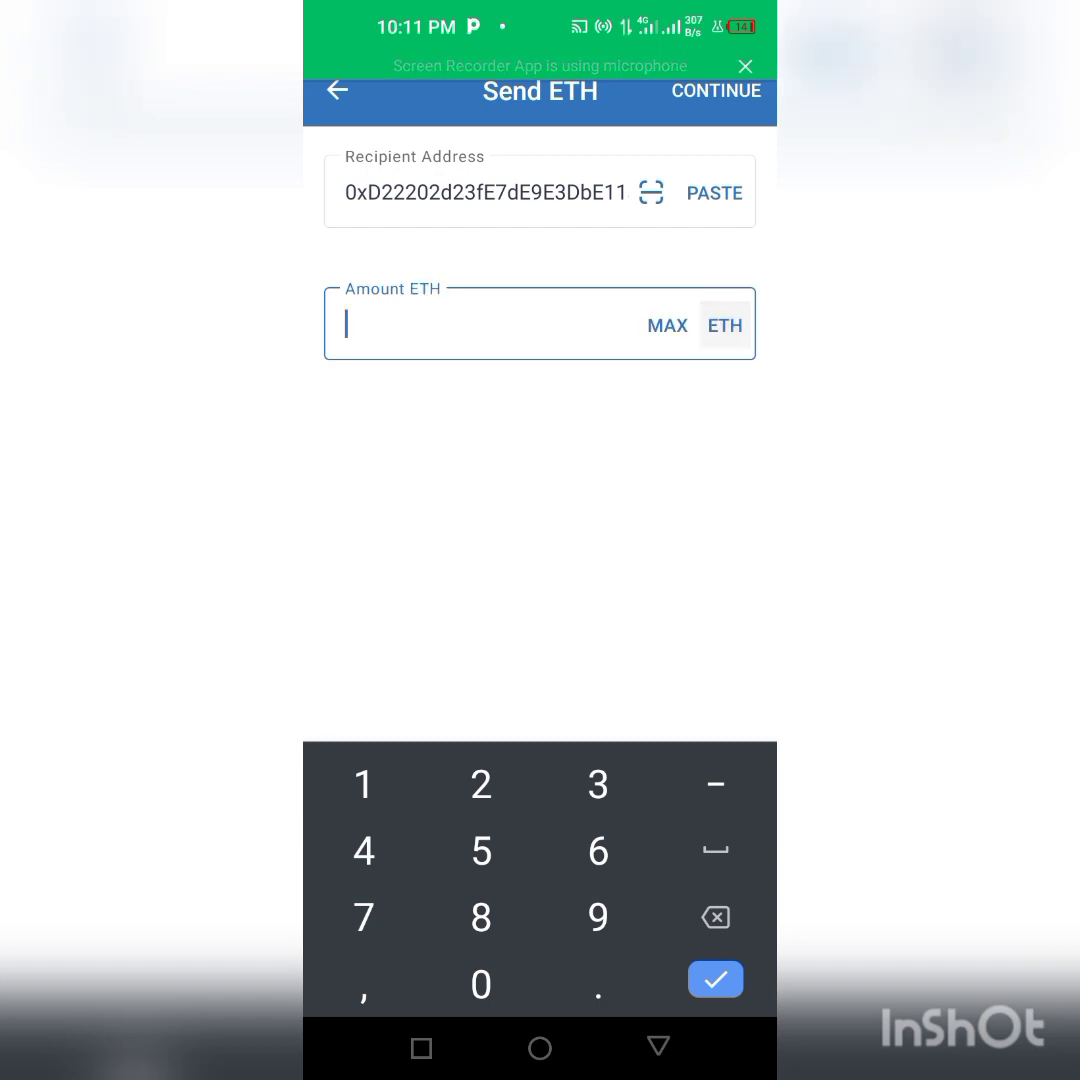
pyautogui.click(667, 325)
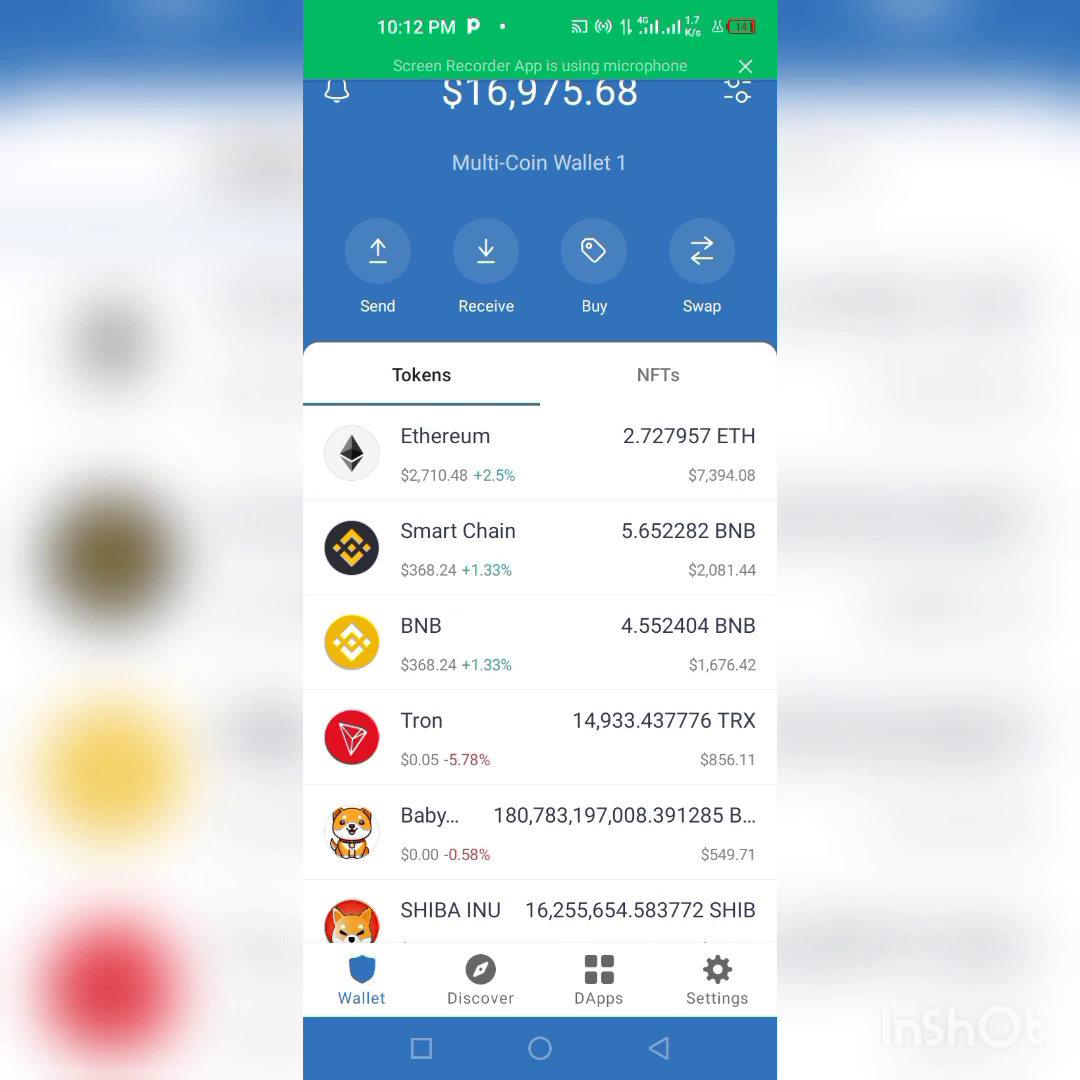
pyautogui.press('super')
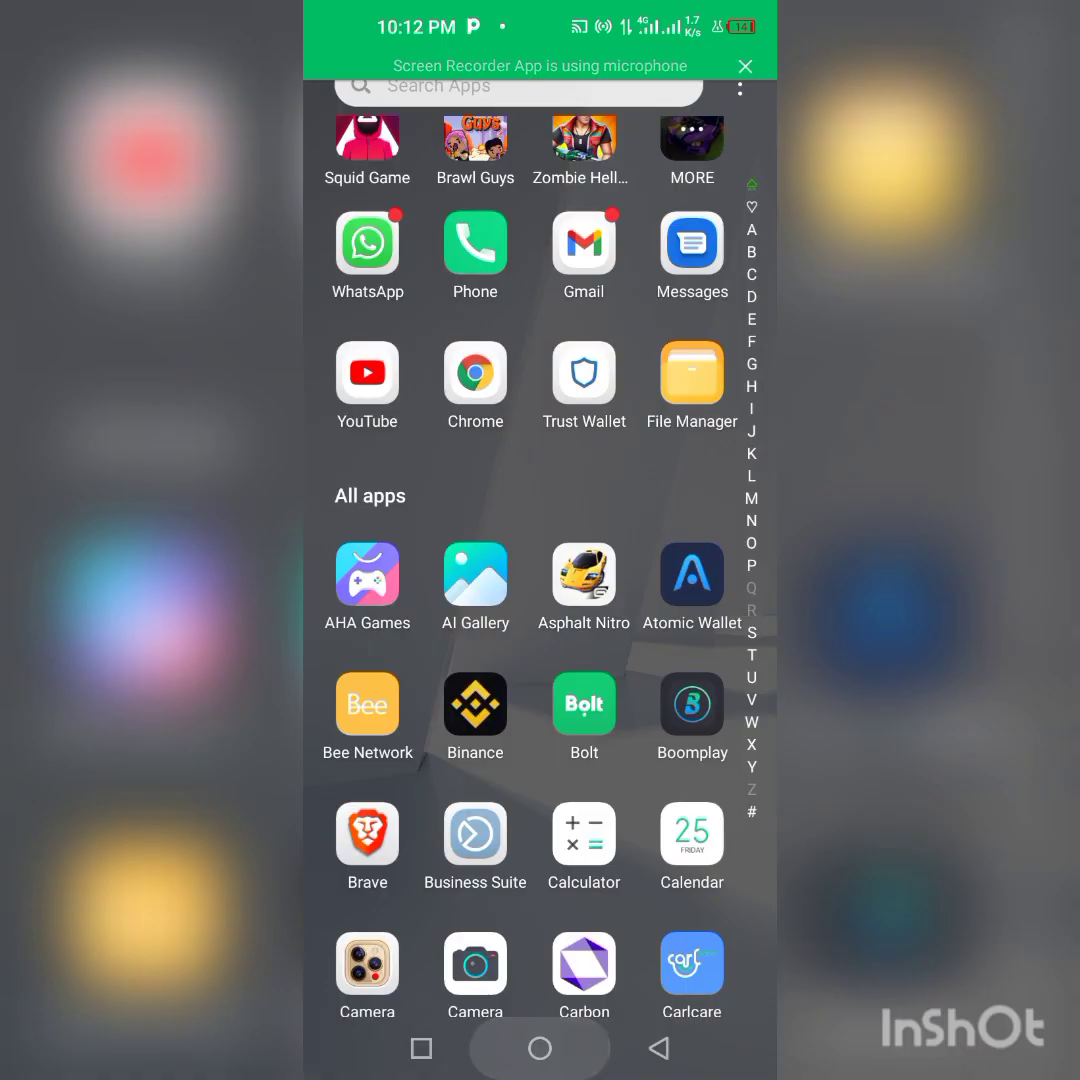